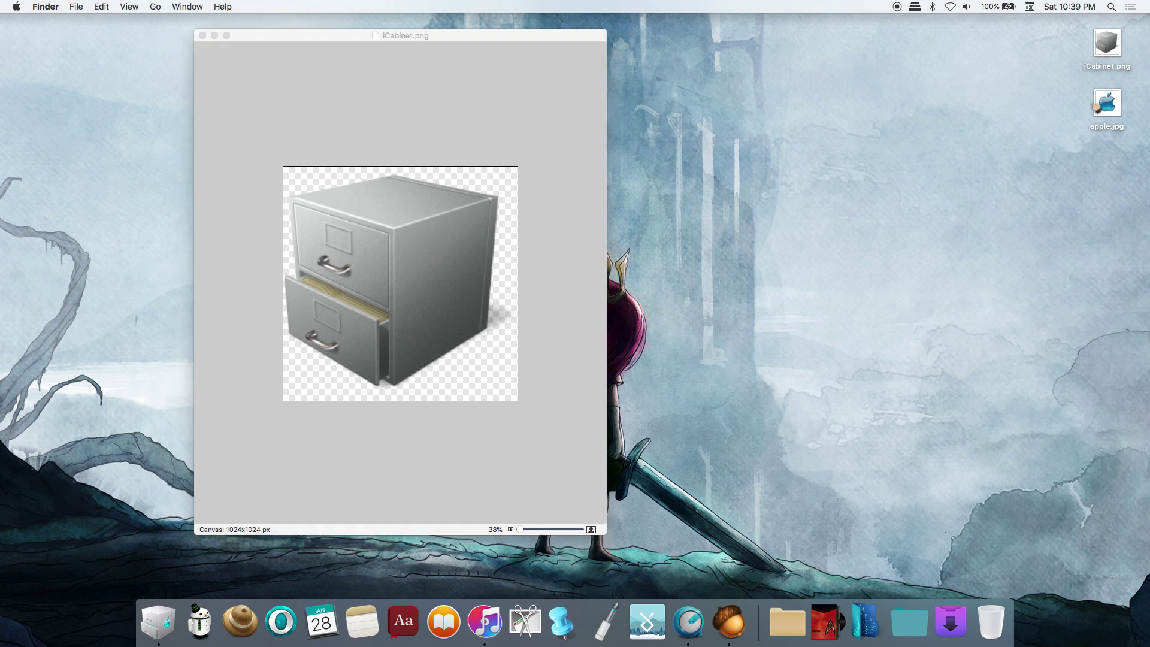
- Add apple.jpg to the cabinet image and remove its crimson background with the magic wand at tolerance 100
click(1107, 103)
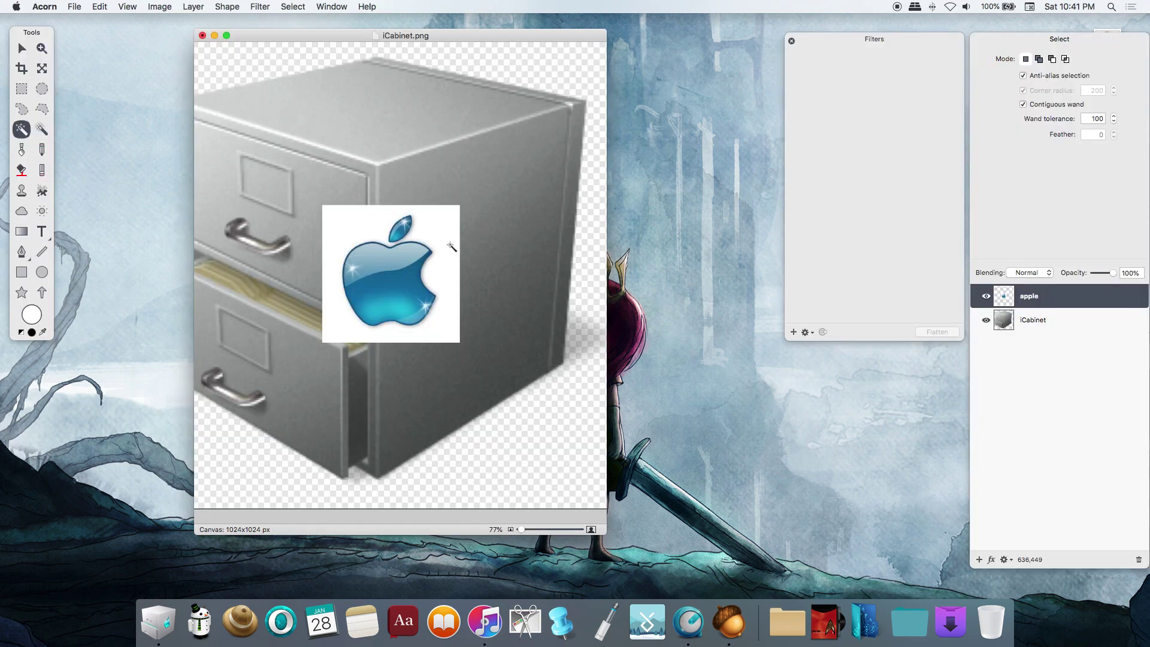
click(451, 246)
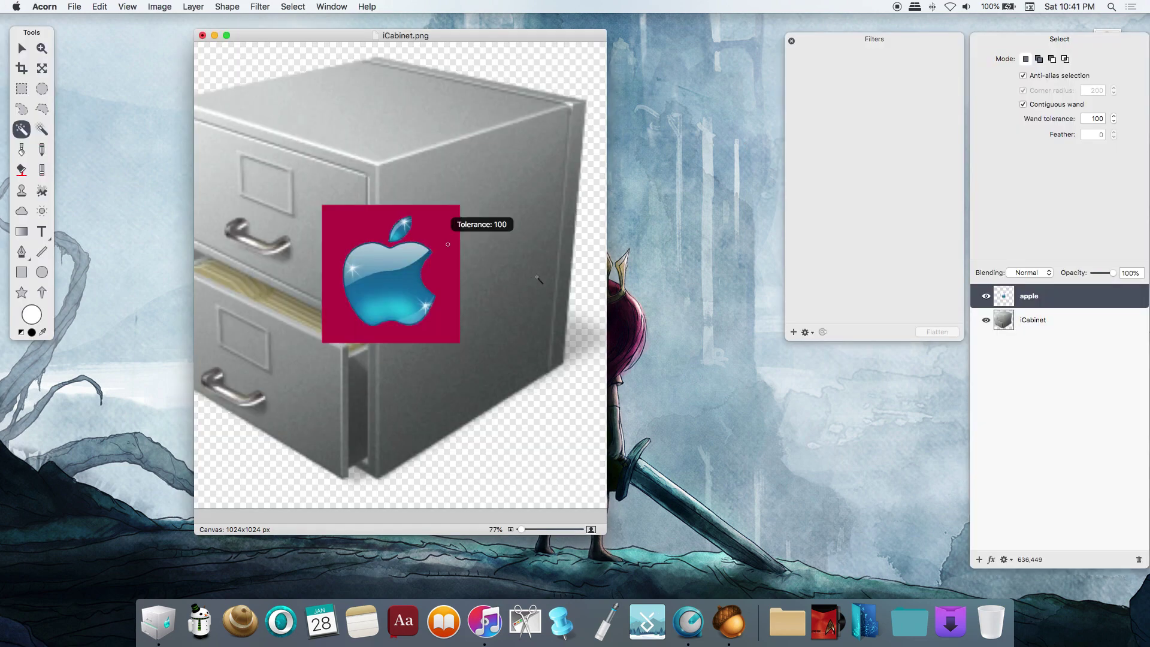
key(Delete)
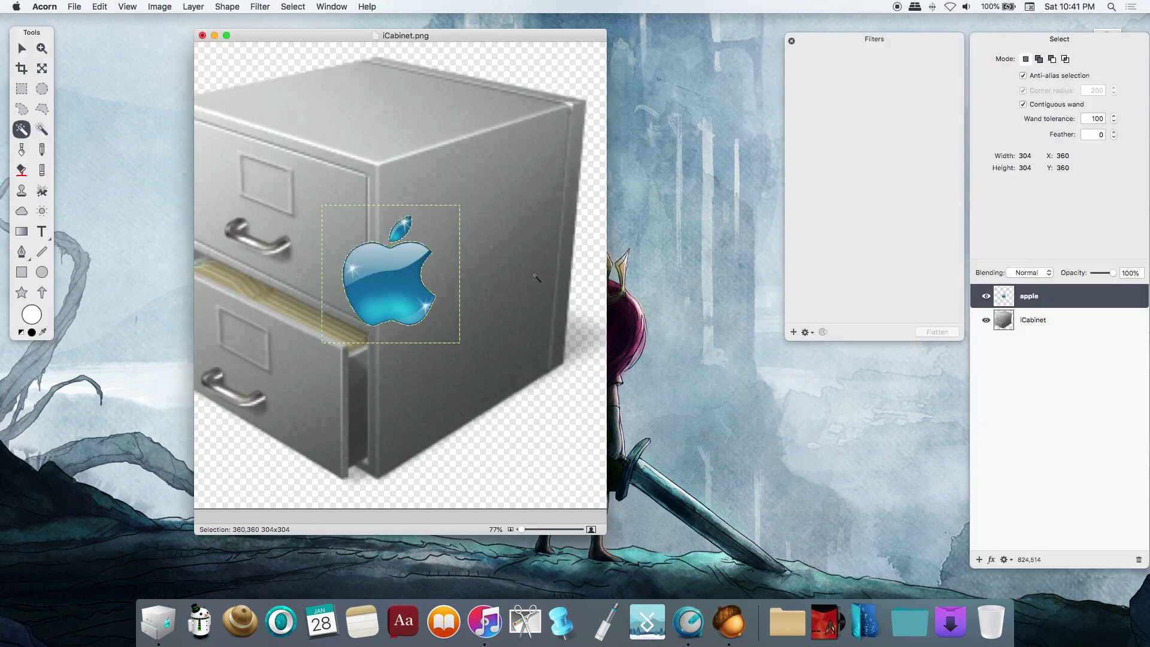
key(super+d)
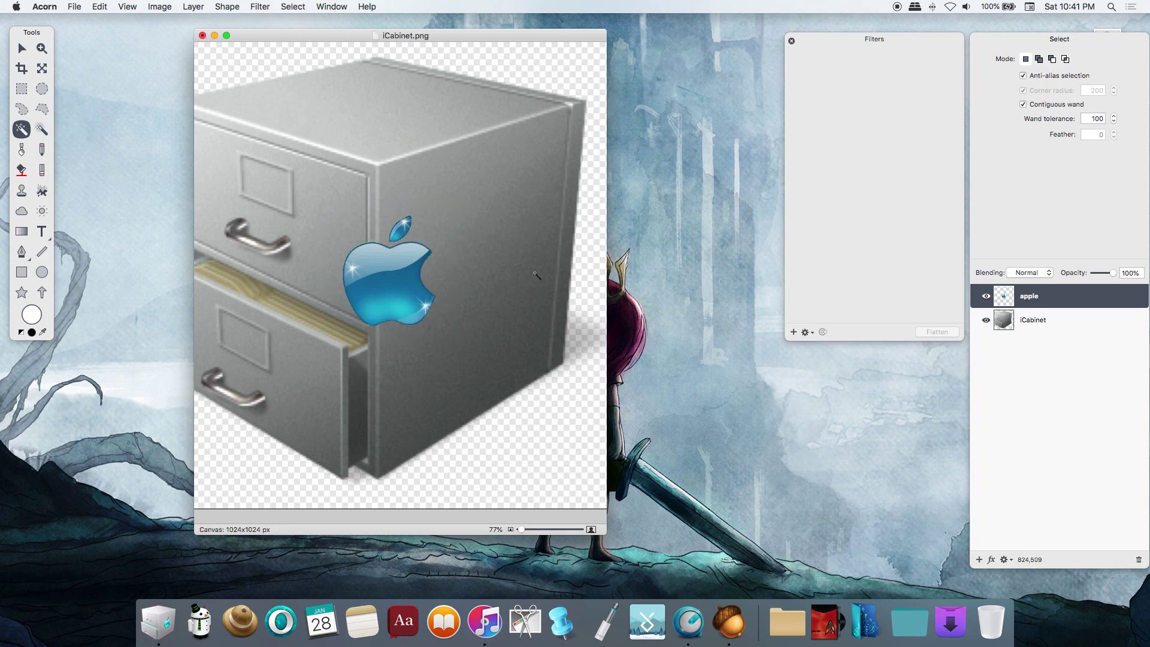
- Move the apple logo onto the plain side face of the cabinet
key(v)
drag(409, 310, 487, 313)
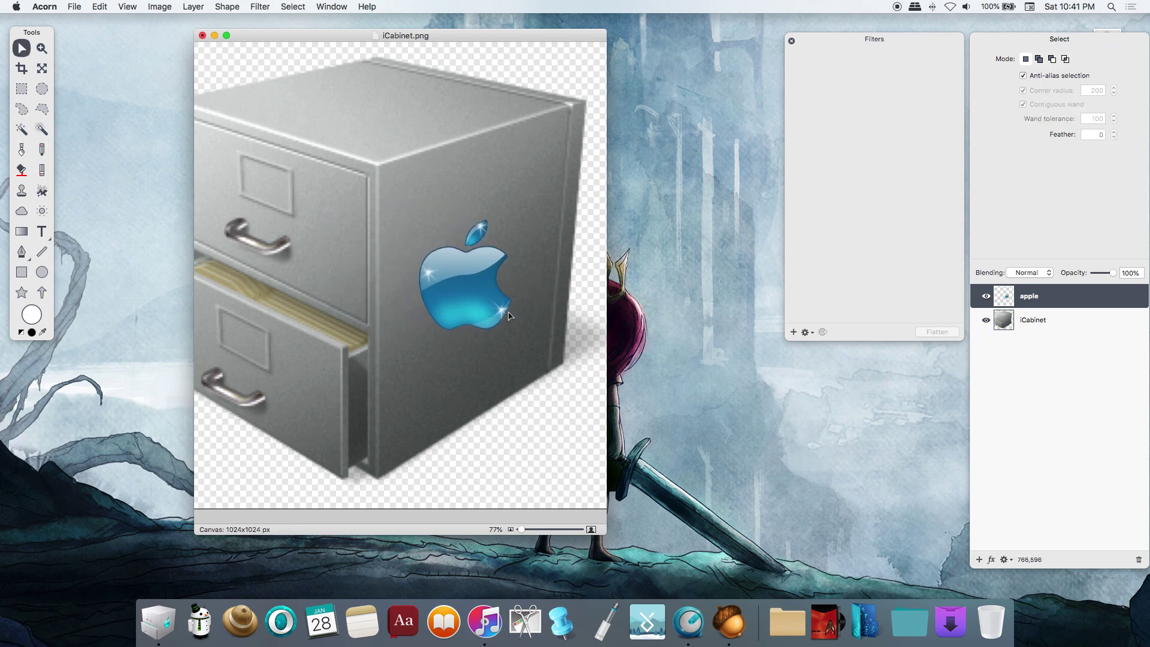
key(super+minus)
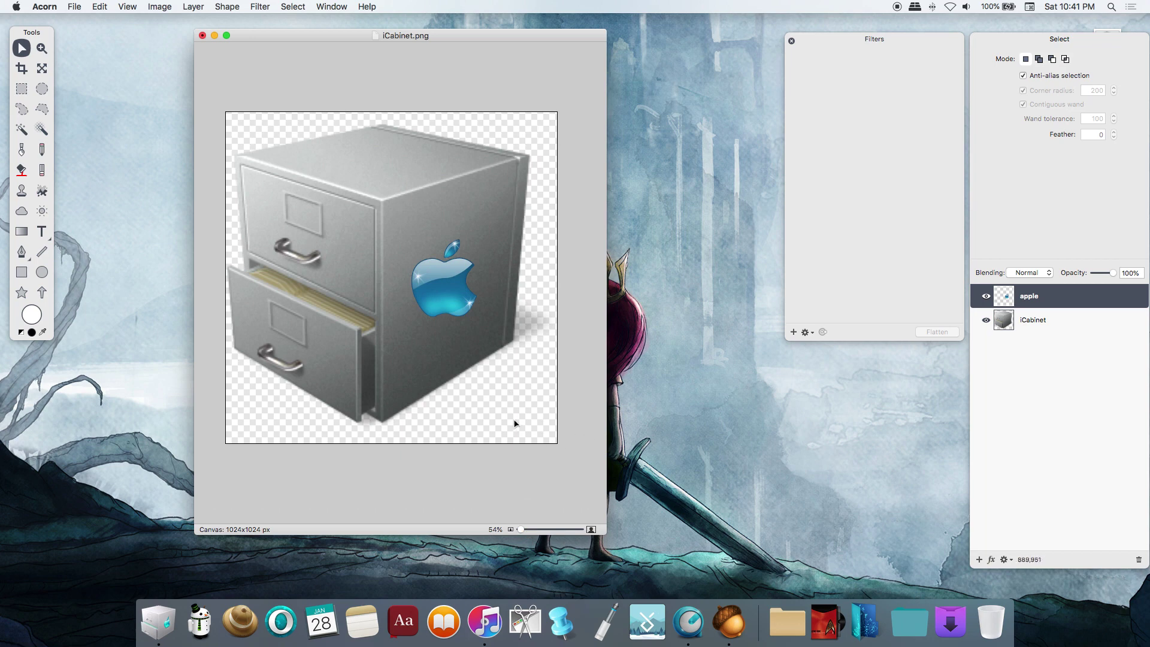
key(h)
drag(487, 393, 495, 388)
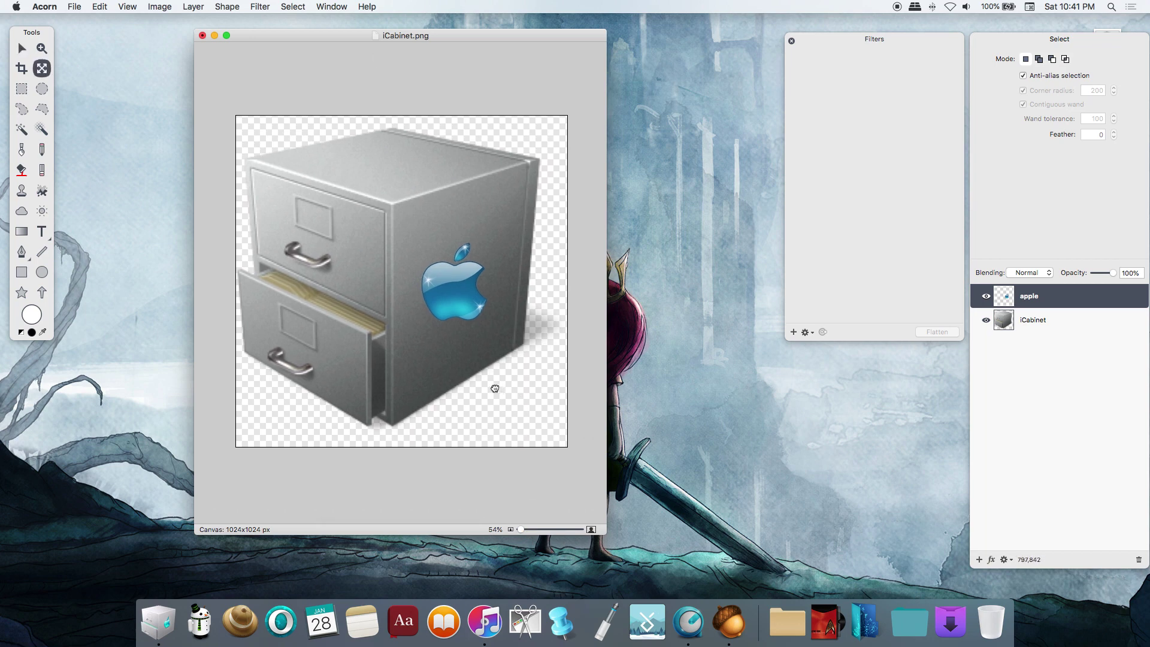
click(23, 48)
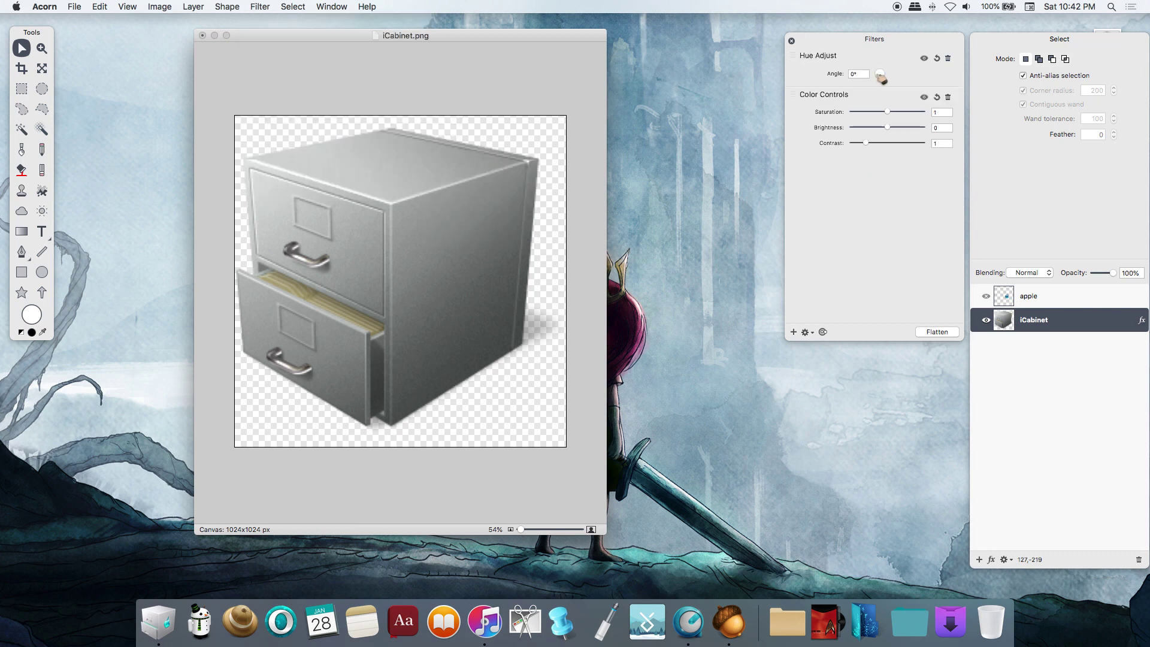
- Recolor the iCabinet layer with Hue Adjust at 129° and Color Controls at saturation 1.56, brightness 0.27 and contrast 0.74
drag(880, 77, 883, 76)
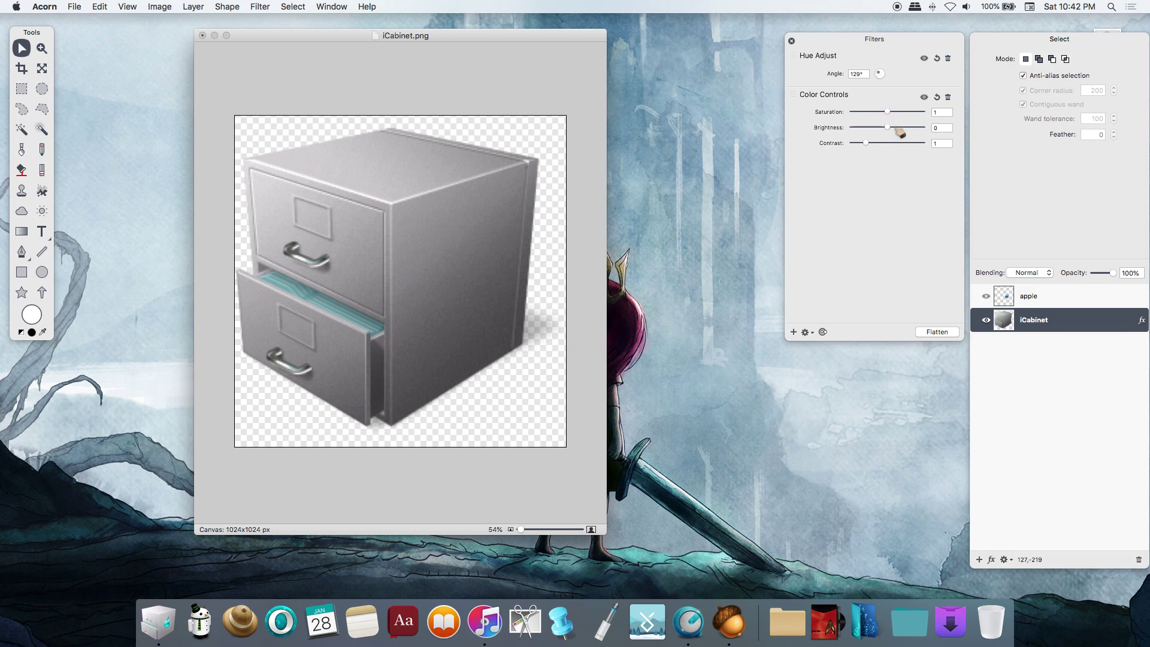
drag(898, 130, 899, 131)
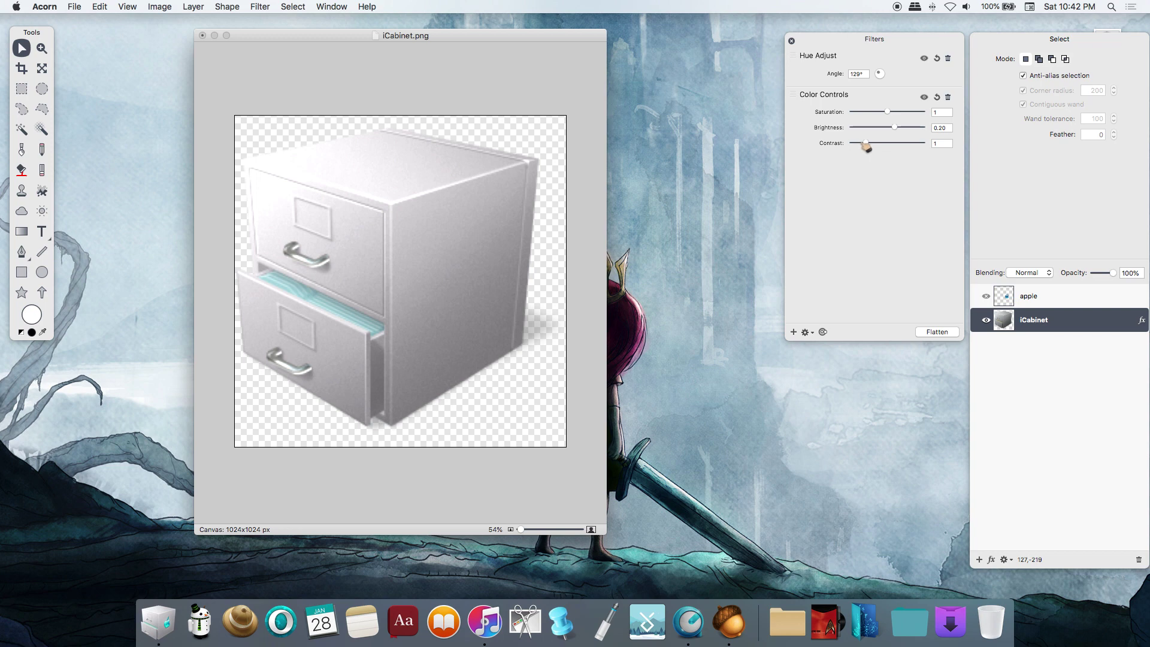
drag(866, 146, 865, 146)
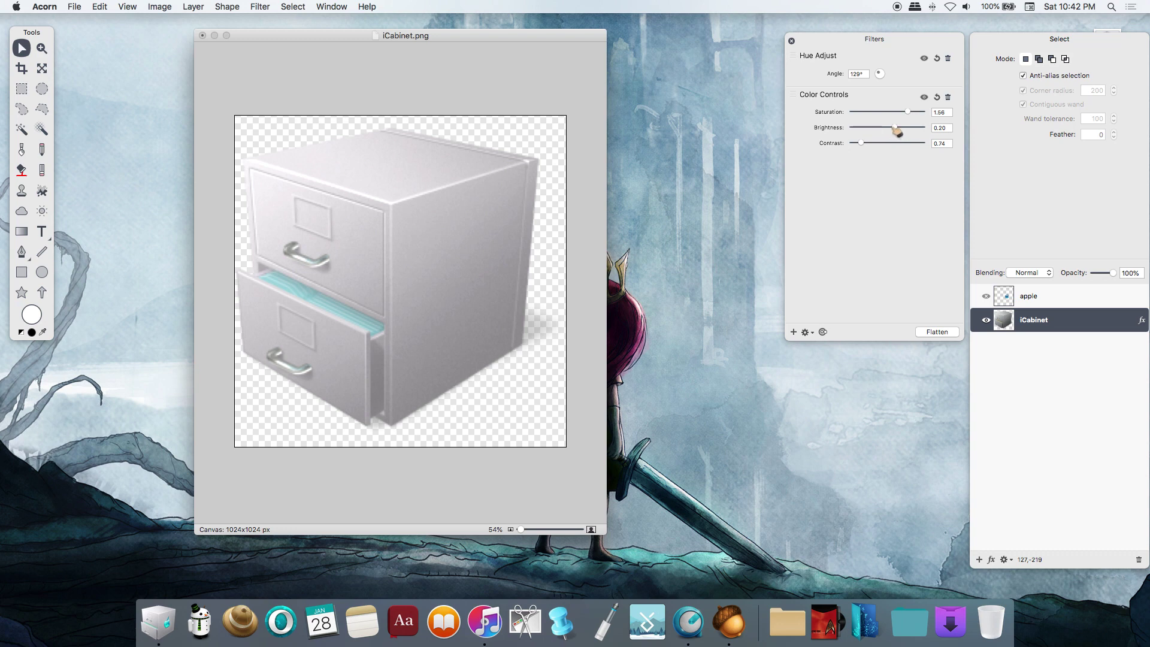
drag(897, 131, 894, 132)
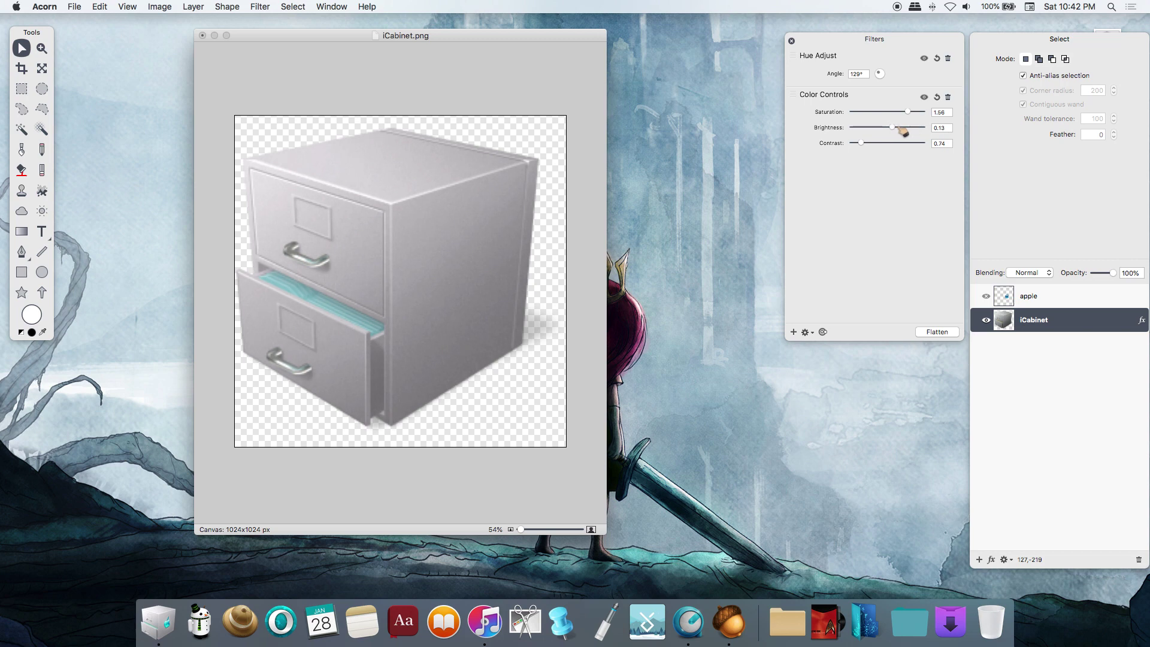
drag(902, 132, 904, 132)
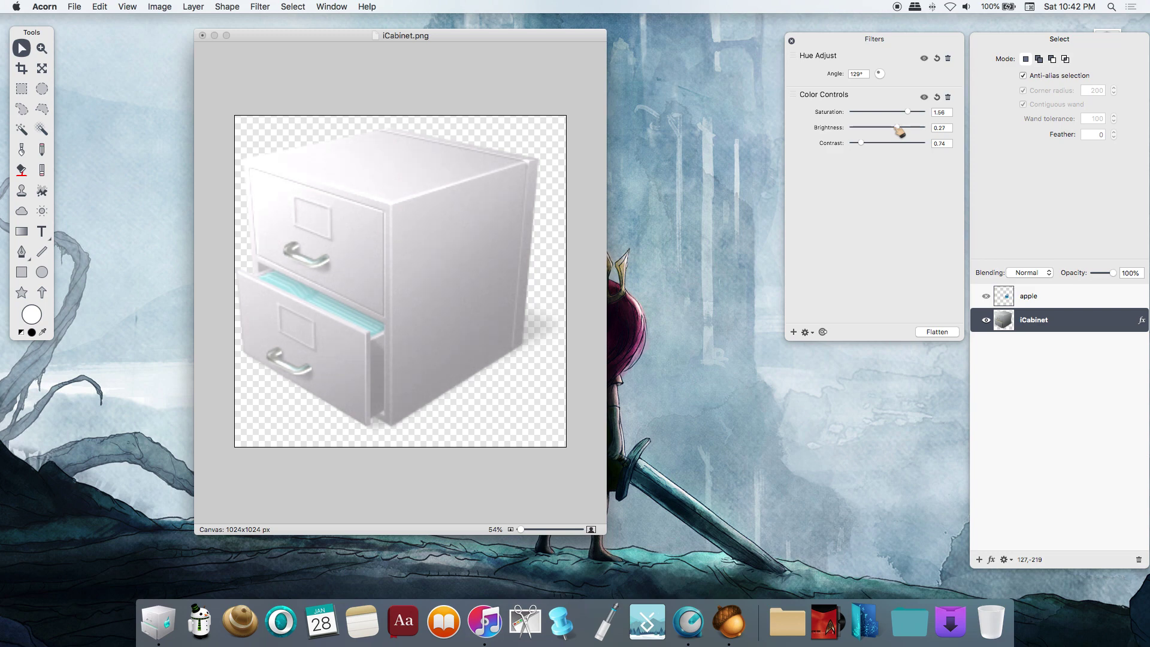
- Show the apple layer and apply a Perspective Transform that slants the logo to follow the cabinet's side face
click(1039, 297)
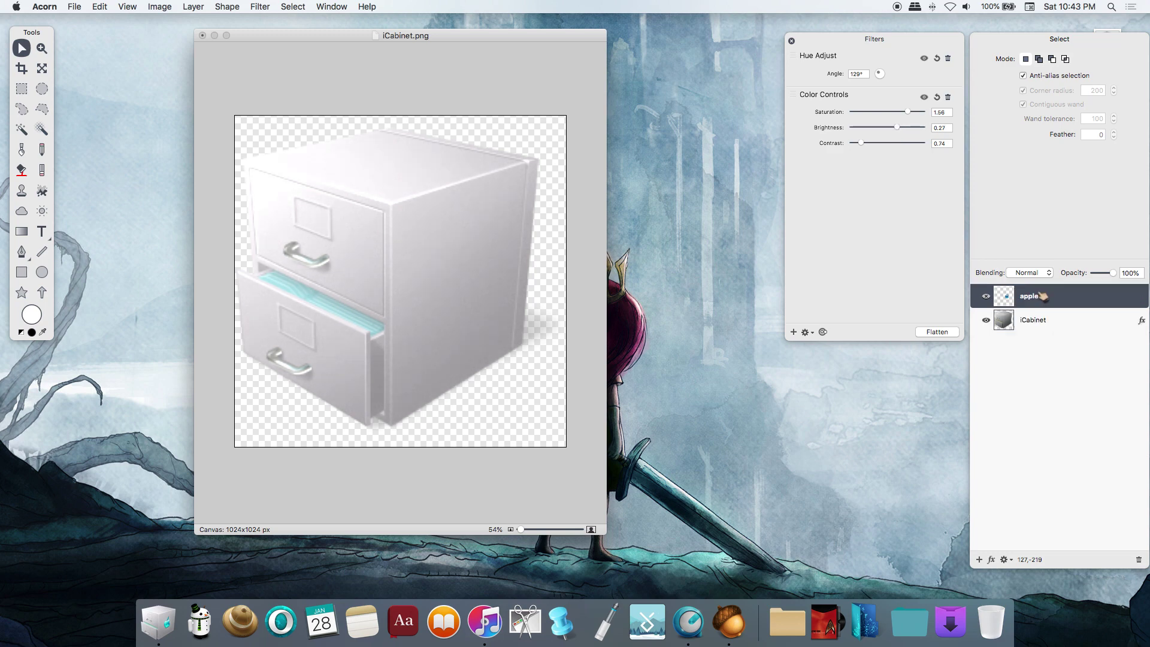
click(986, 296)
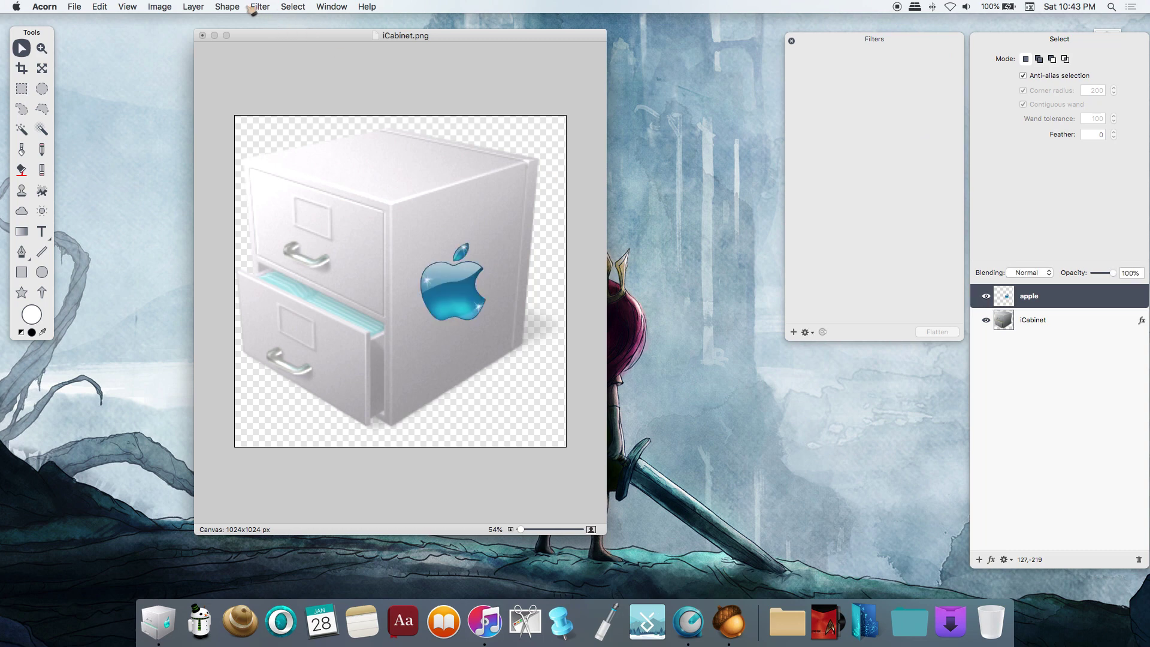
click(206, 8)
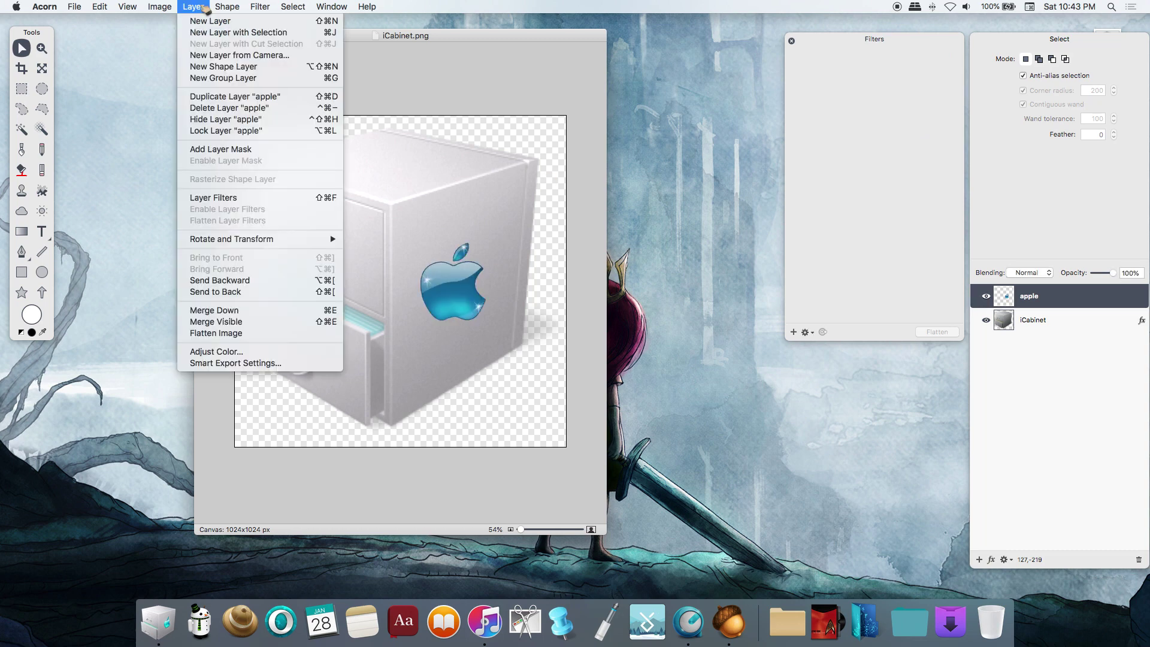
mouse_move(288, 240)
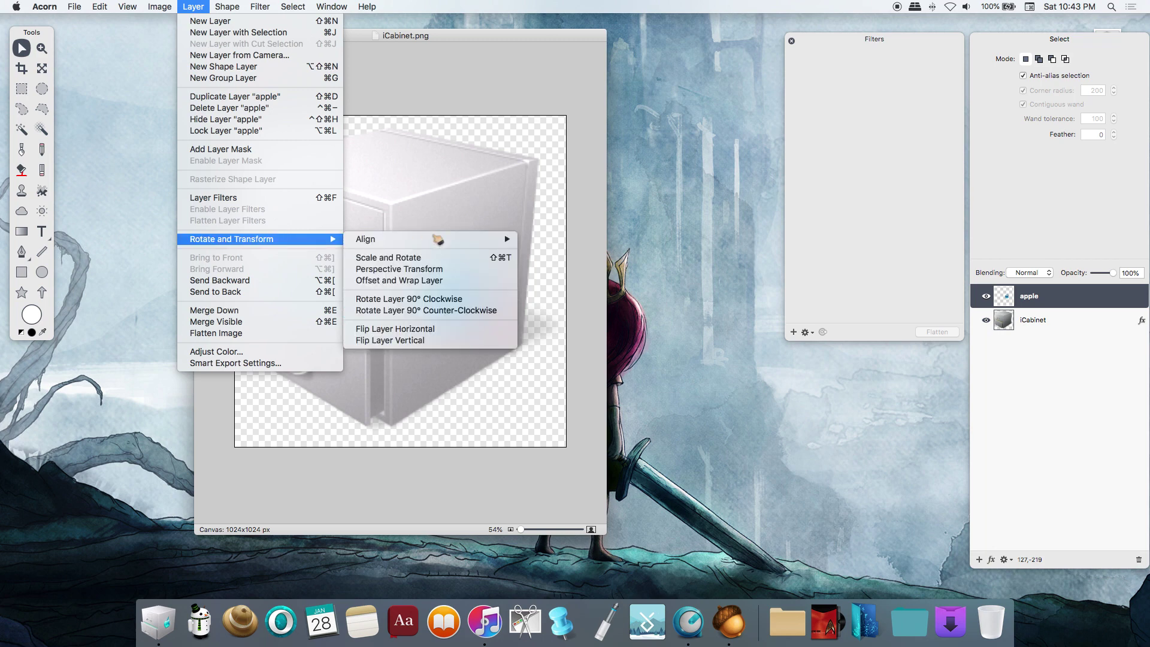
click(441, 274)
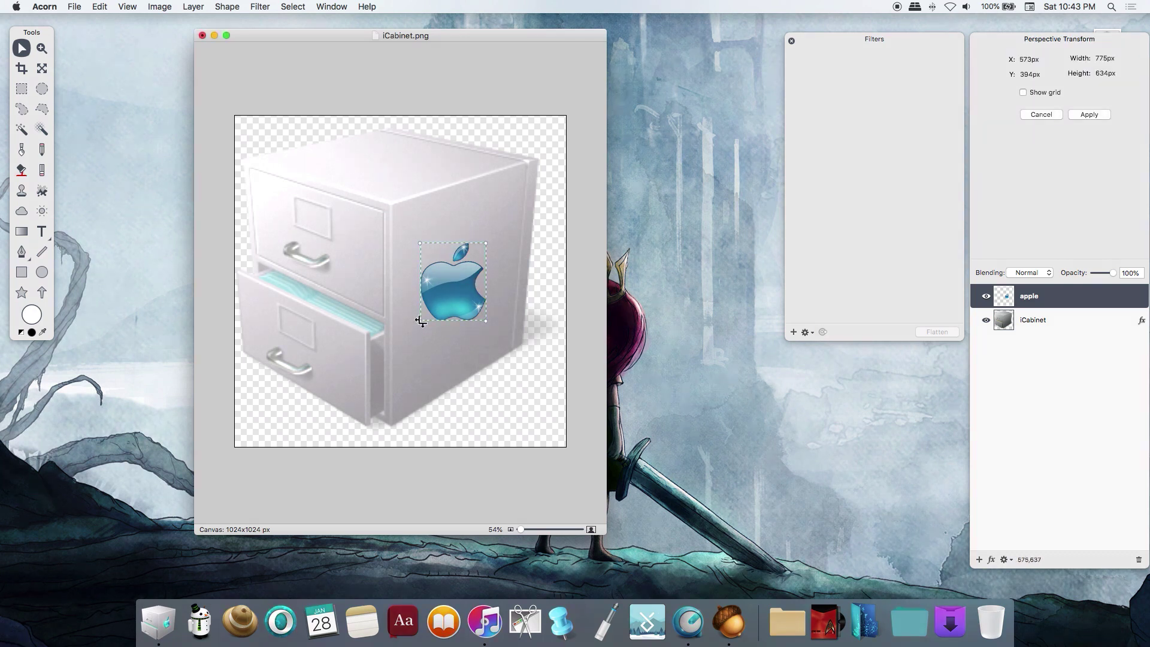
drag(421, 322, 428, 330)
drag(421, 244, 449, 245)
key(Return)
- Add the Hue Adjust and Bevel filters to the apple layer
click(260, 6)
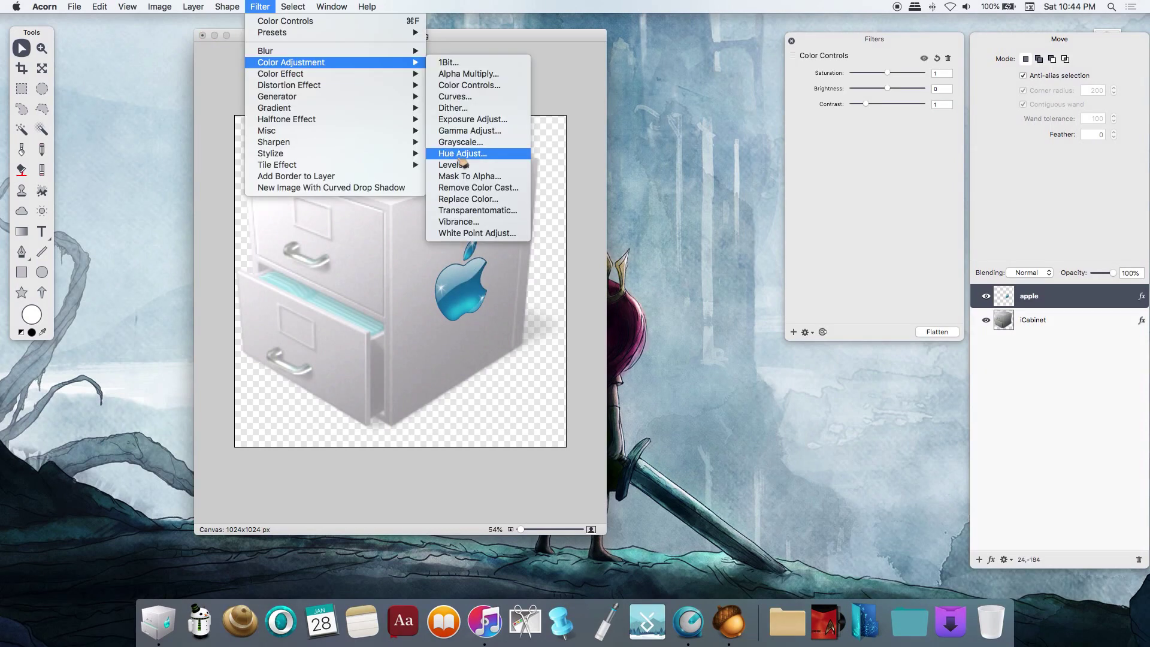
click(467, 155)
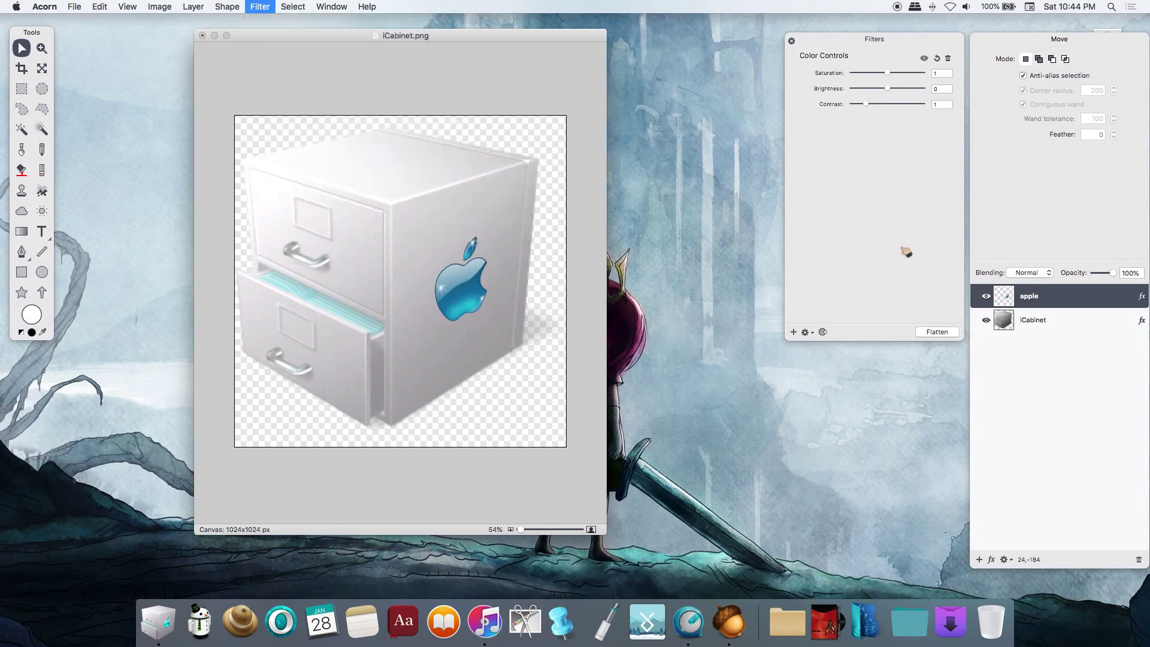
click(794, 333)
text(bev)
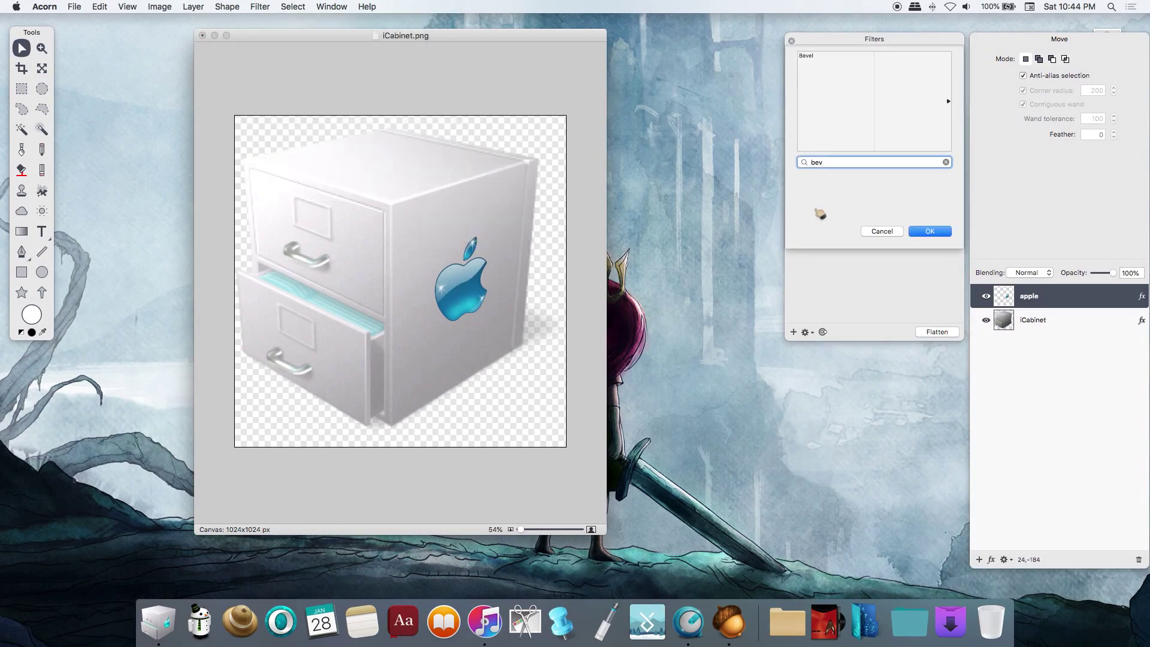
click(930, 232)
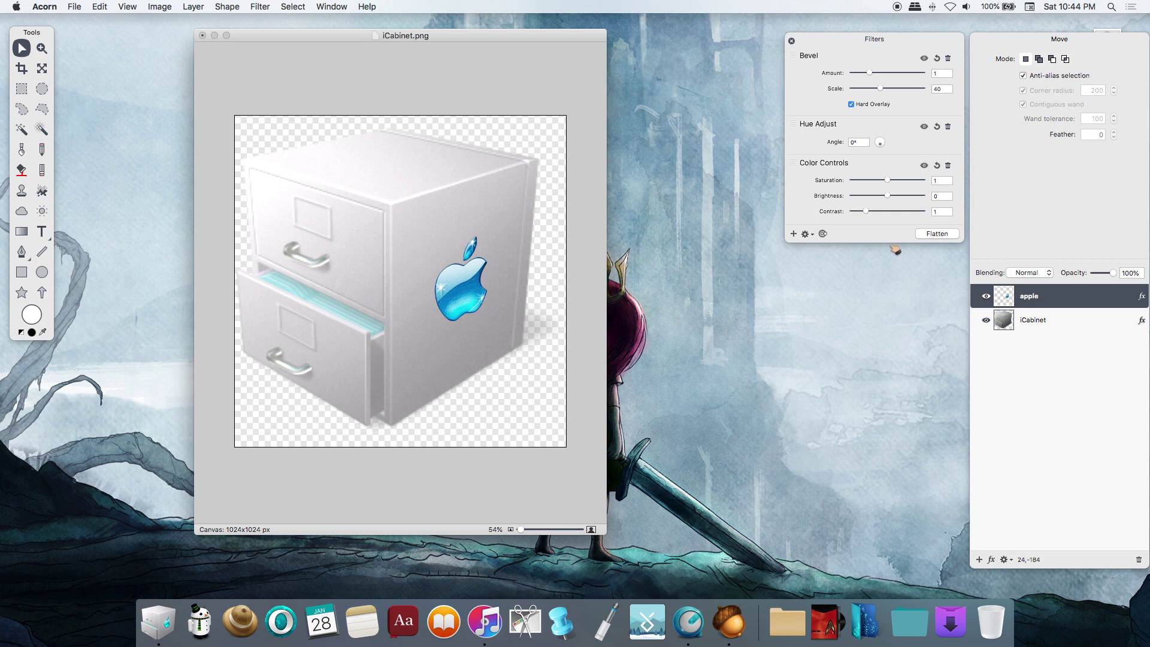
- Add a Drop Shadow filter to the apple layer and set its shadow color to white
drag(890, 242, 896, 454)
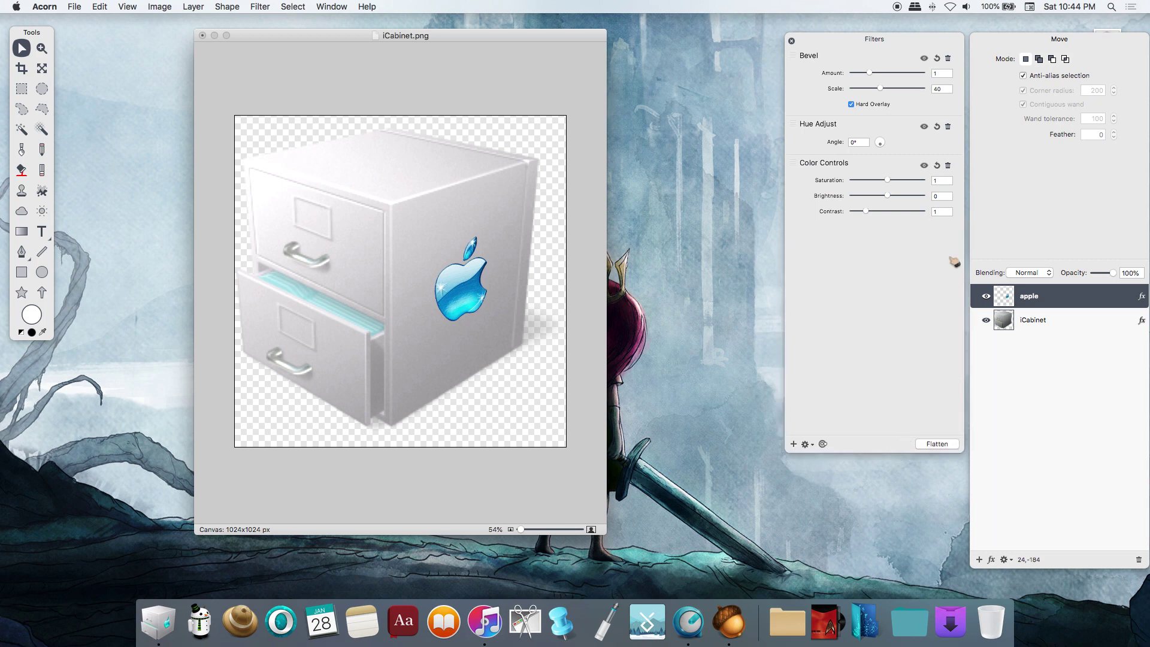
click(794, 444)
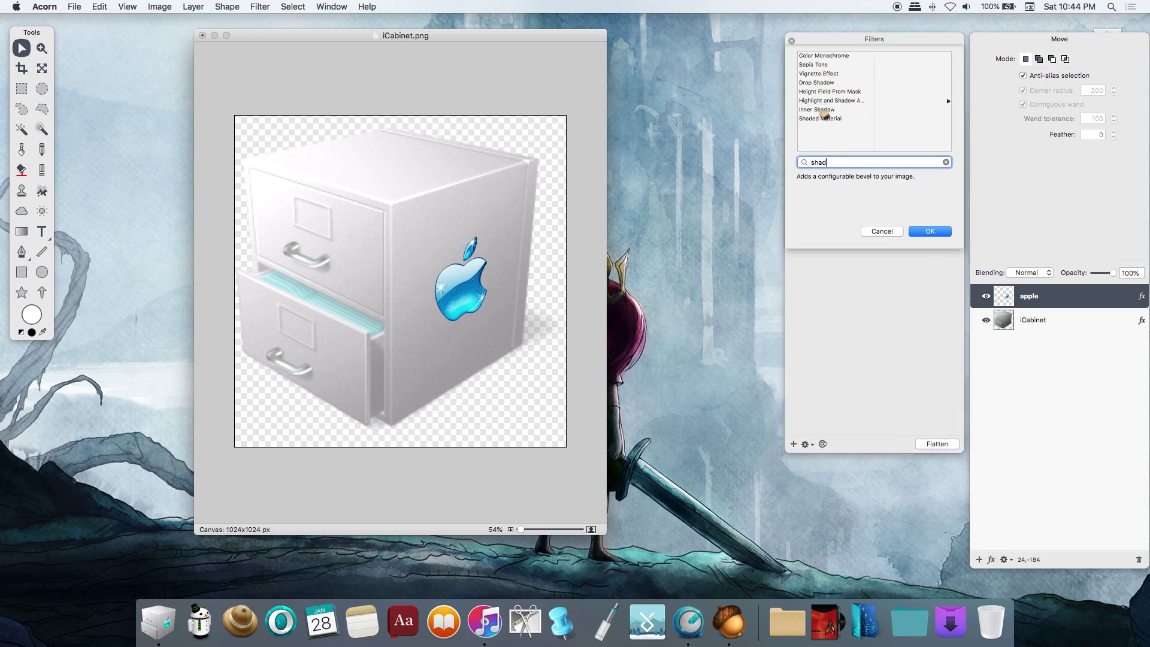
click(821, 84)
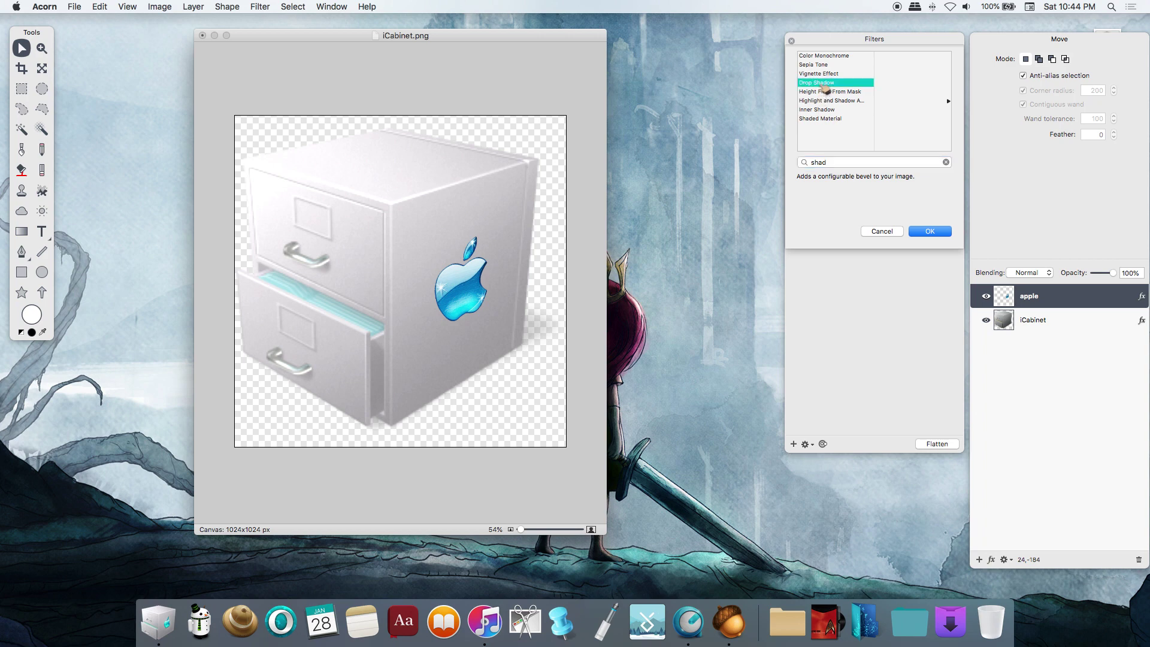
click(938, 234)
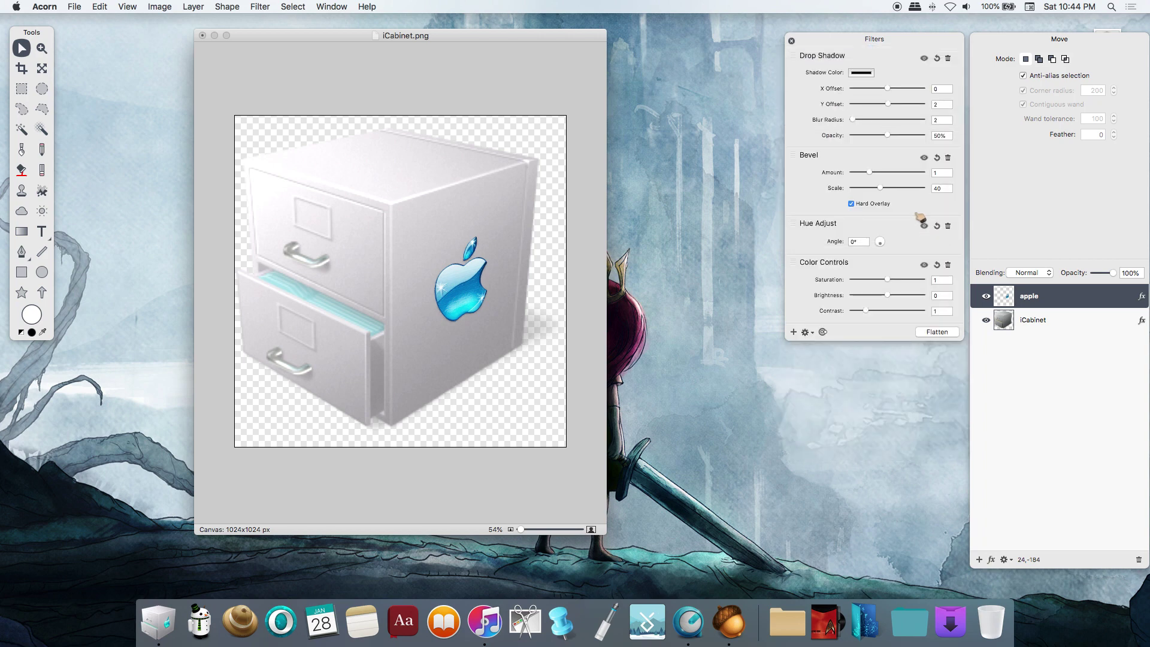
click(867, 72)
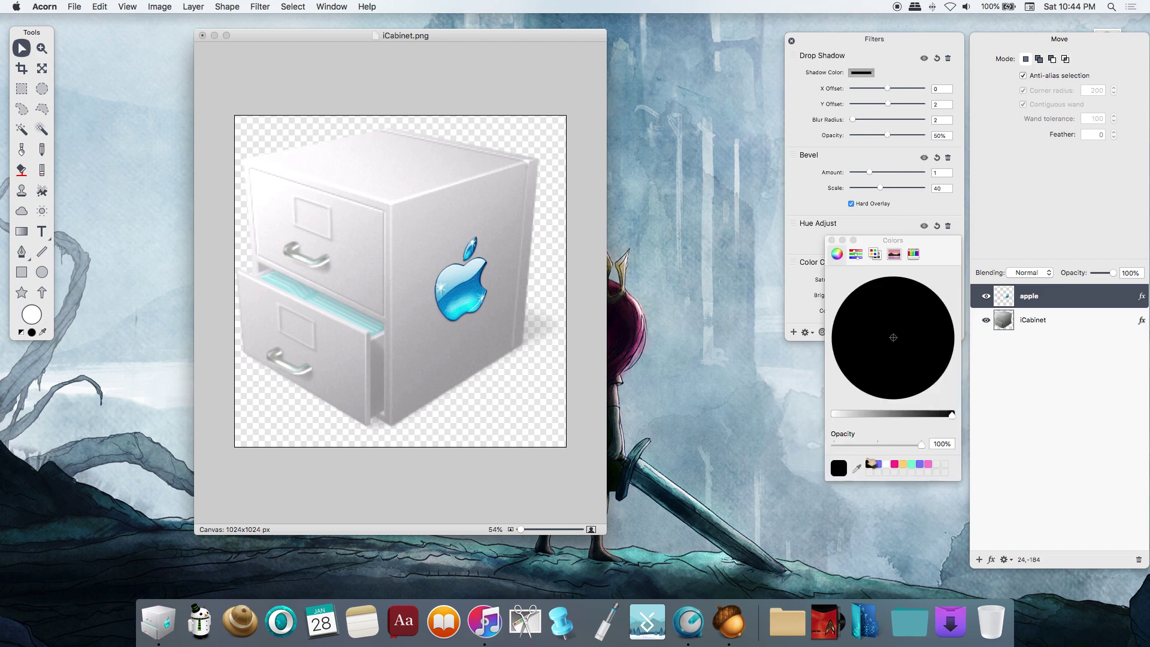
click(835, 416)
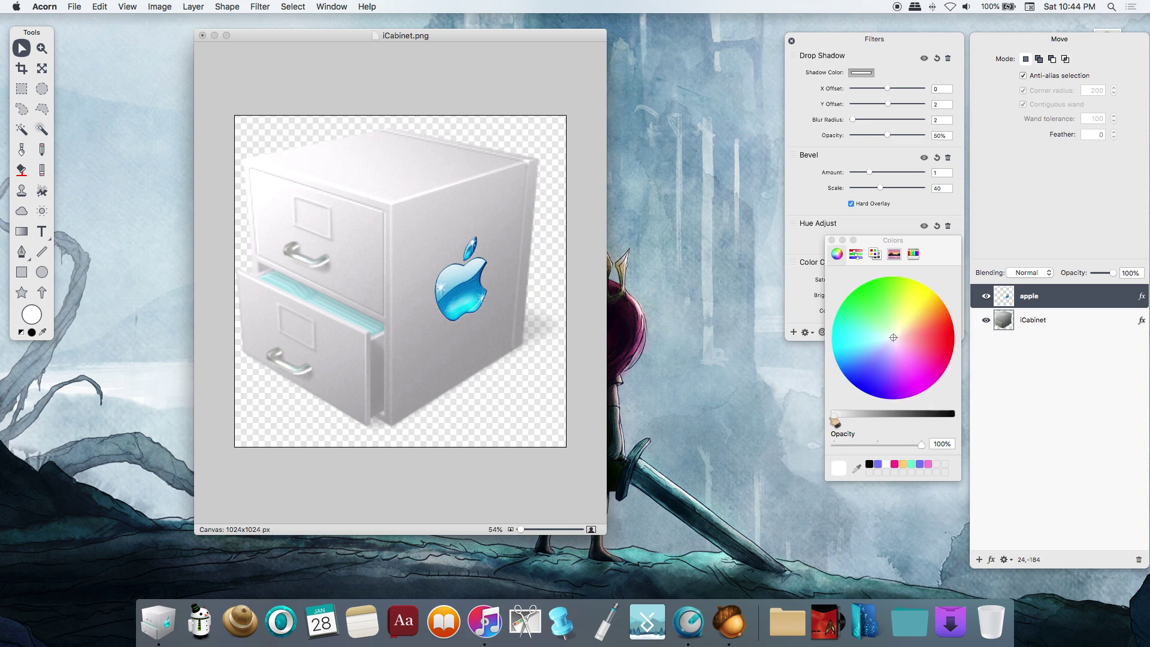
click(833, 239)
- Set the drop shadow's blur radius to 21 and both its X and Y offsets to 0
click(862, 119)
click(889, 88)
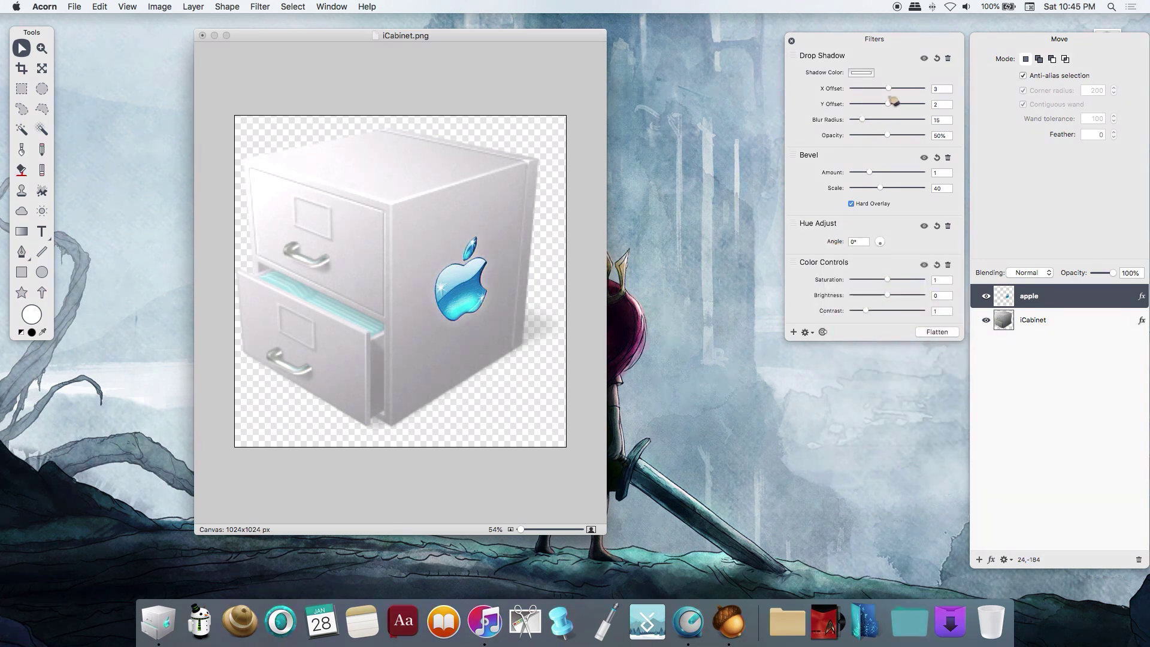
double_click(934, 90)
text(0)
double_click(933, 104)
text(0)
- Set the apple's bevel amount to 3.21 and its scale to 83
drag(868, 171, 900, 192)
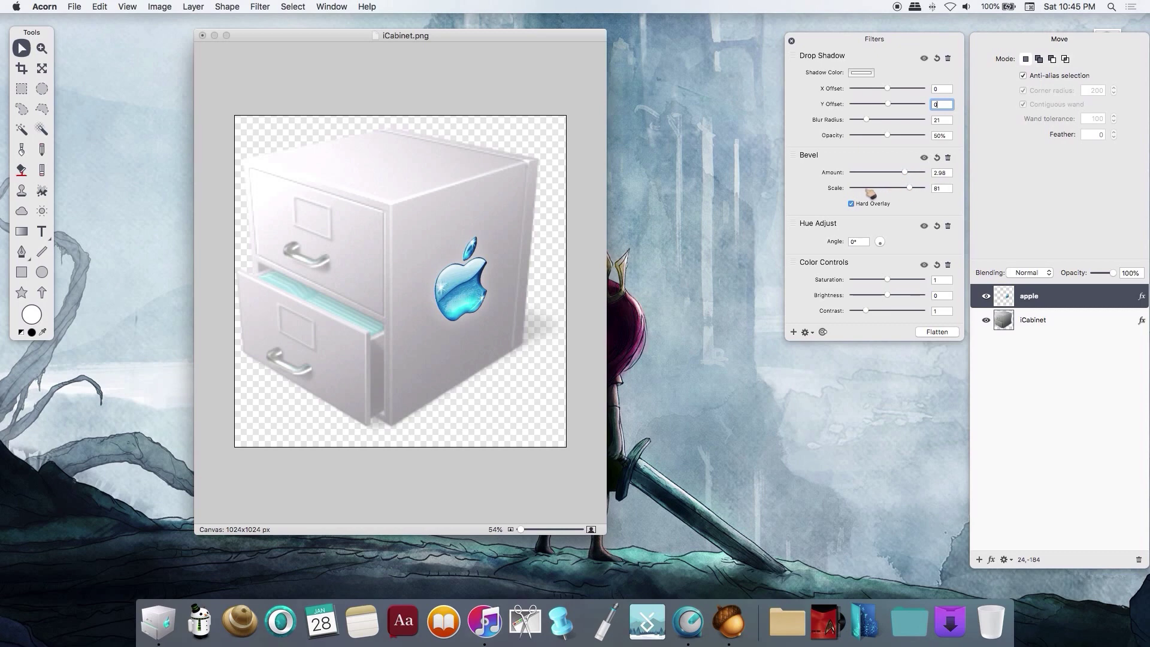
click(865, 188)
click(871, 172)
click(911, 187)
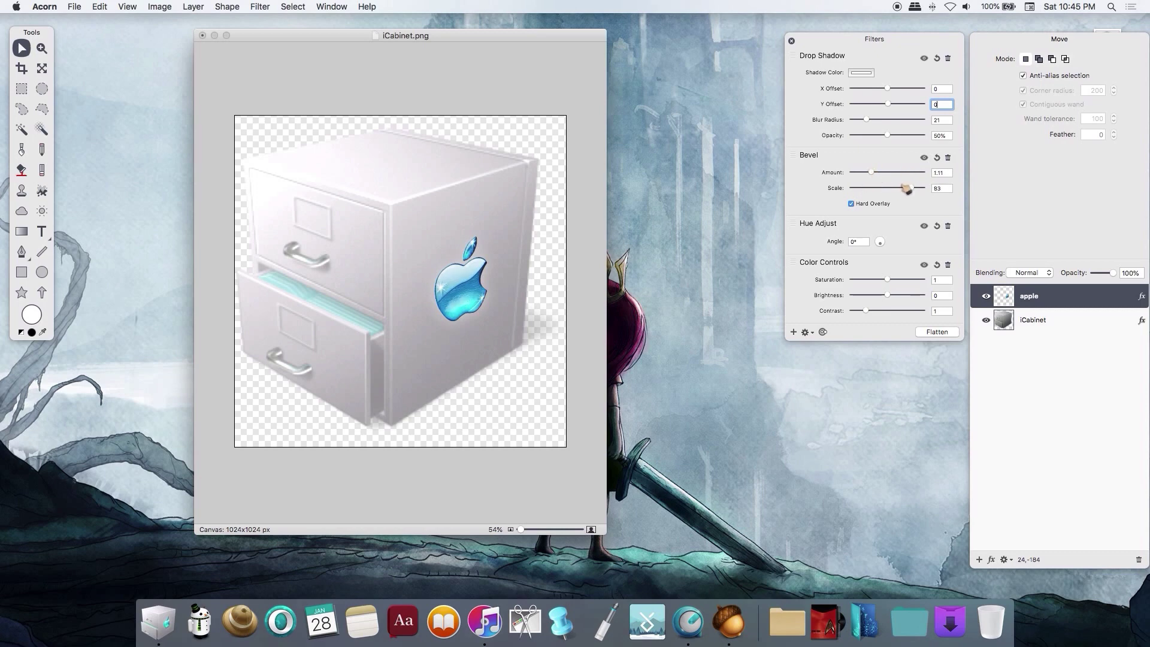
click(911, 173)
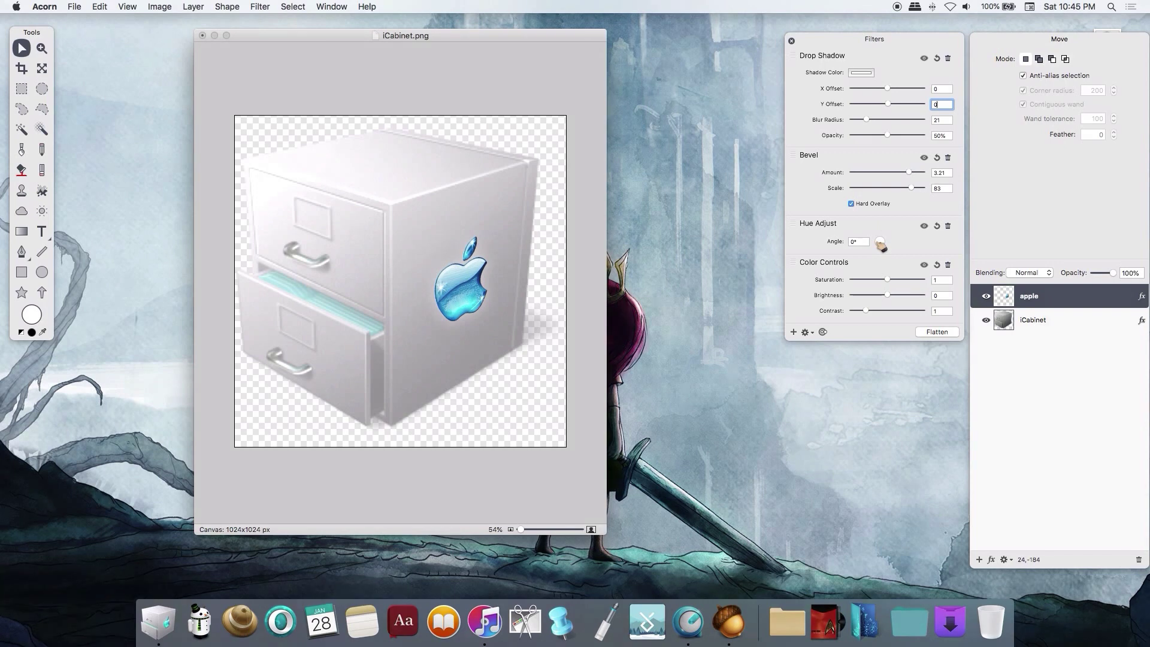
- Set the apple's hue angle to -18° and its color controls to saturation 1.51, brightness 0.19 and contrast 0.81
drag(882, 245, 888, 251)
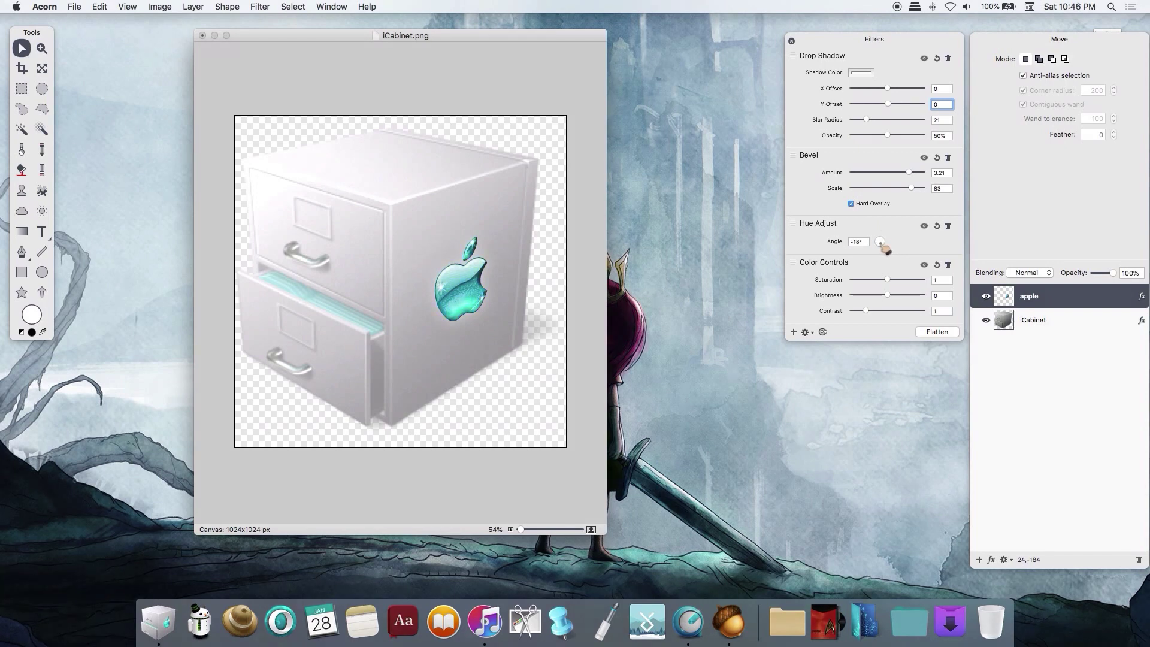
drag(887, 279, 866, 316)
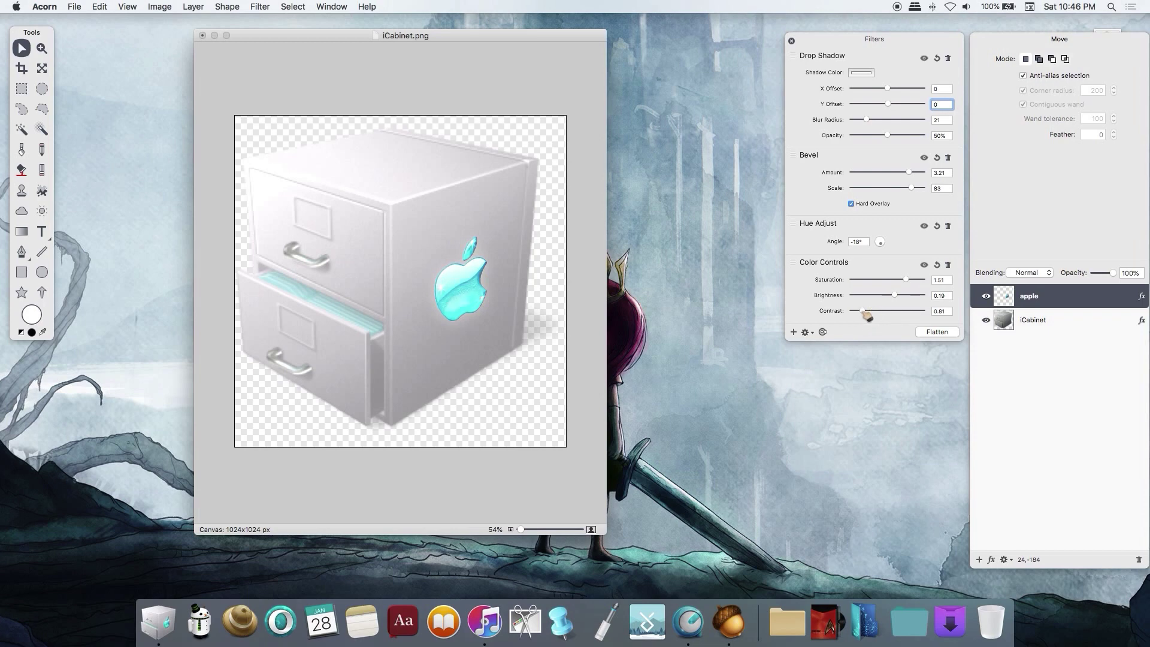
- Refine the apple logo's corners with a perspective transform to match the cabinet's side, apply it, and adjust the logo's position
click(436, 280)
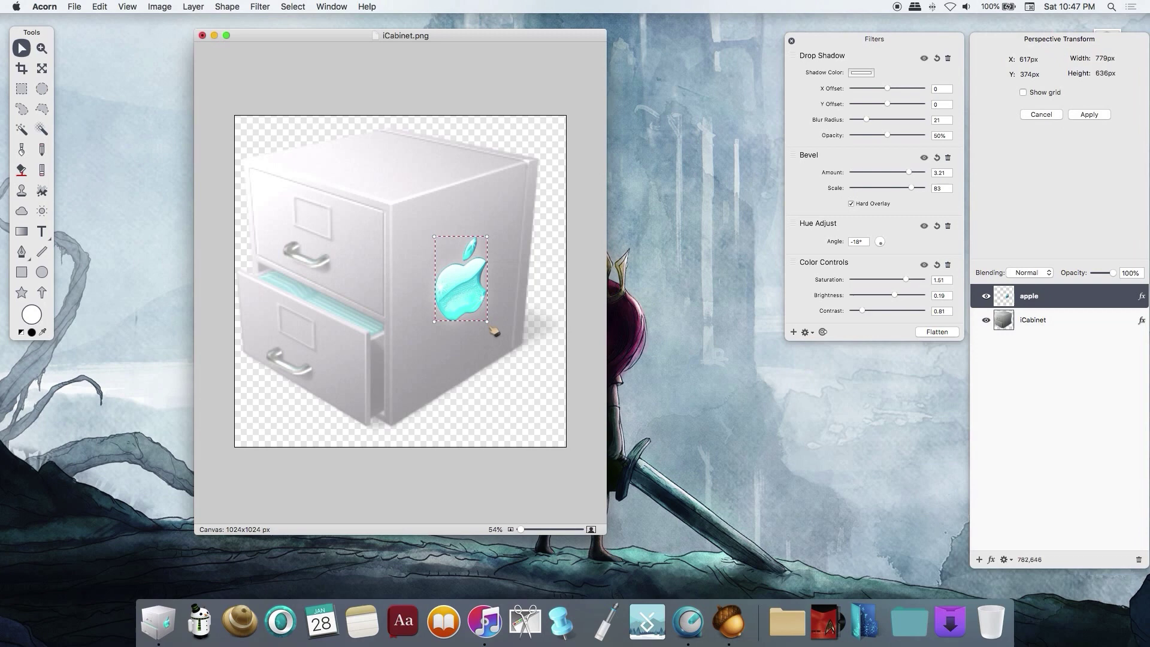
drag(487, 321, 433, 322)
drag(434, 237, 485, 237)
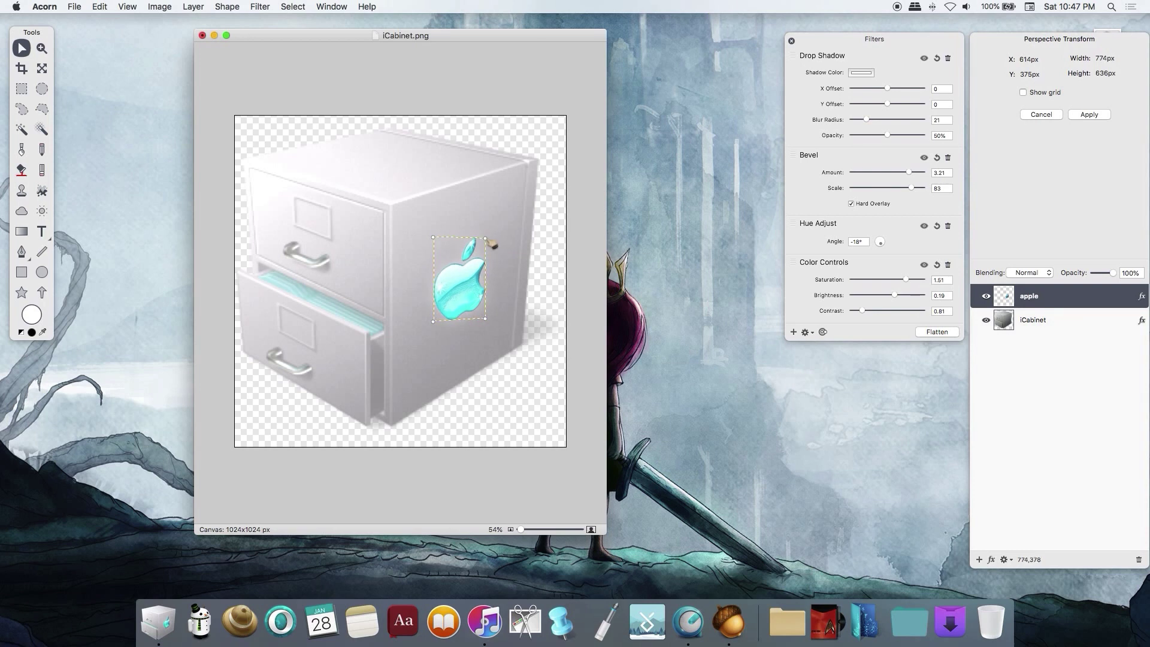
drag(485, 319, 435, 323)
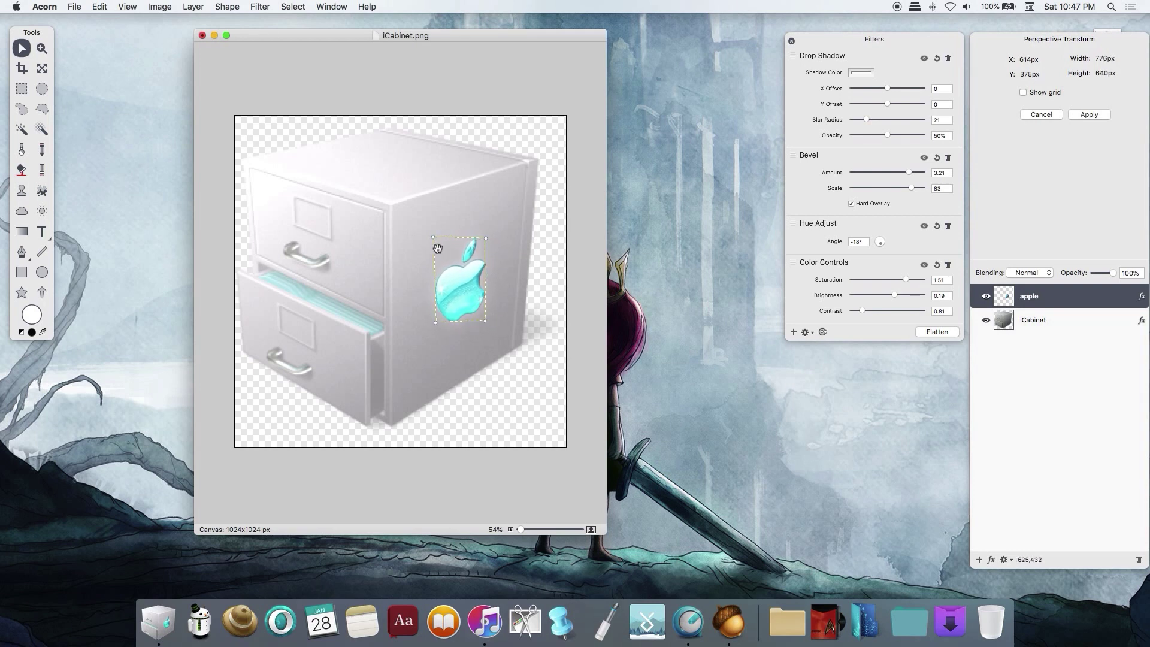
drag(434, 237, 484, 242)
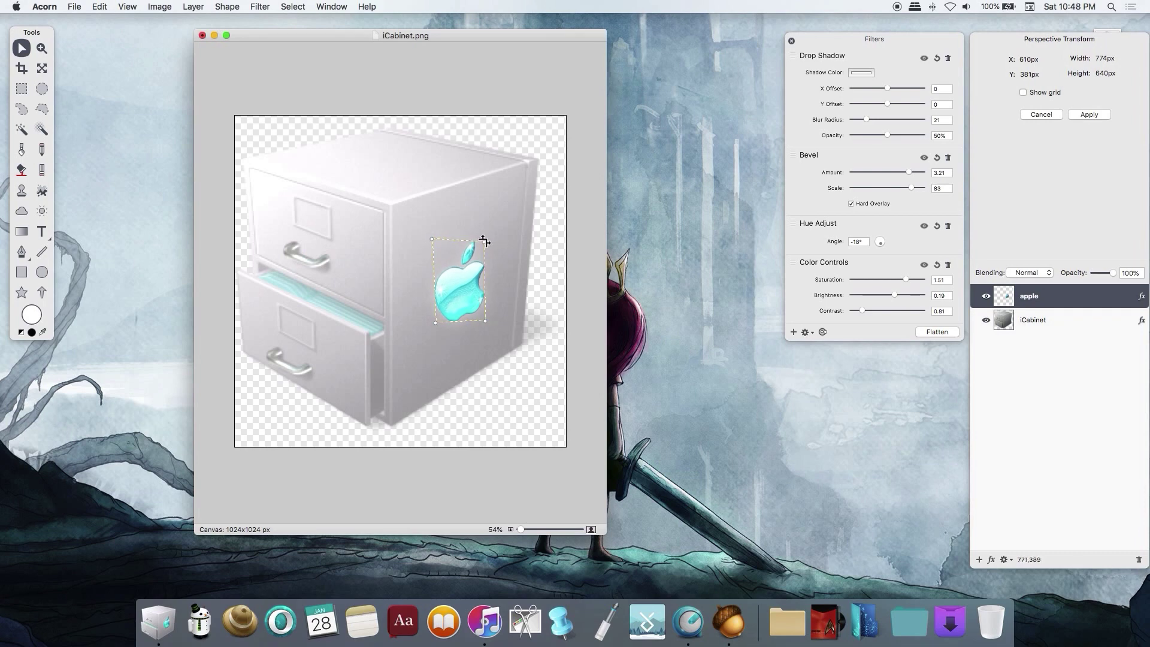
key(Return)
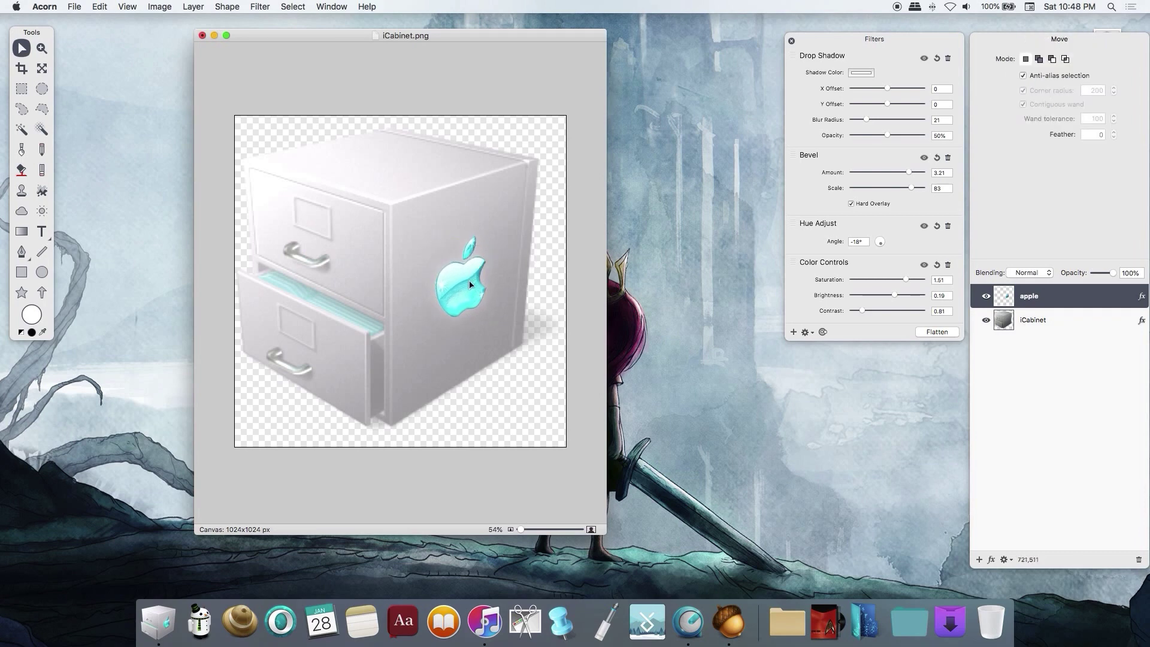
drag(469, 281, 469, 294)
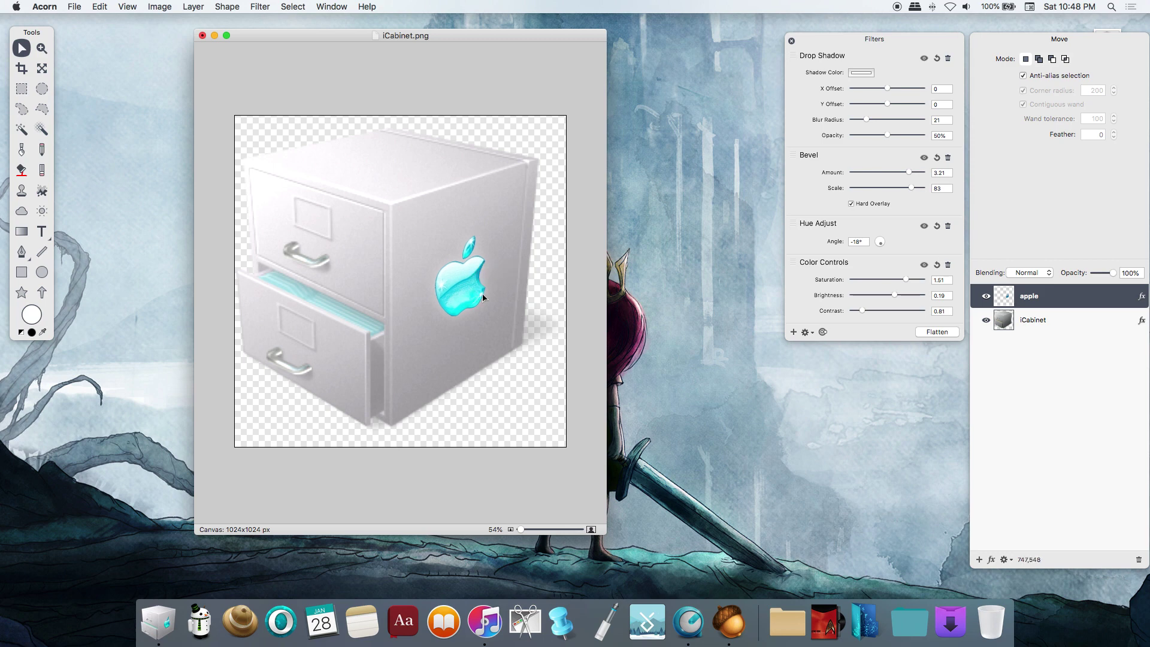
- Save the image to the Desktop as a PNG named iCabinet White.png
key(super+s)
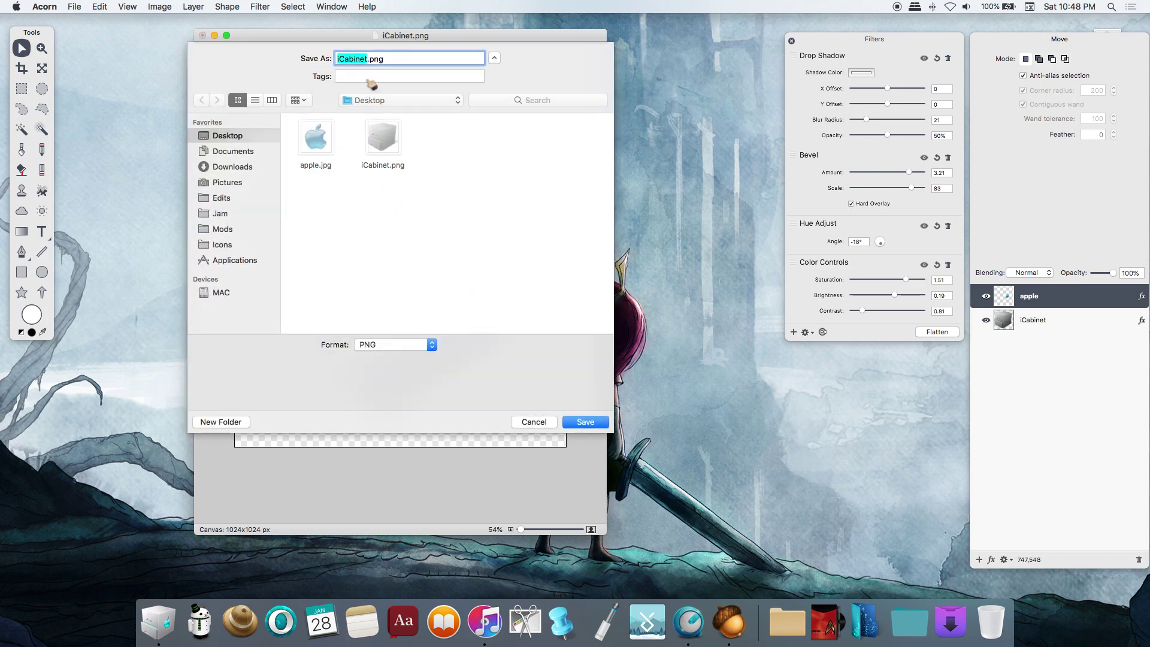
key(Right)
text(White)
click(585, 423)
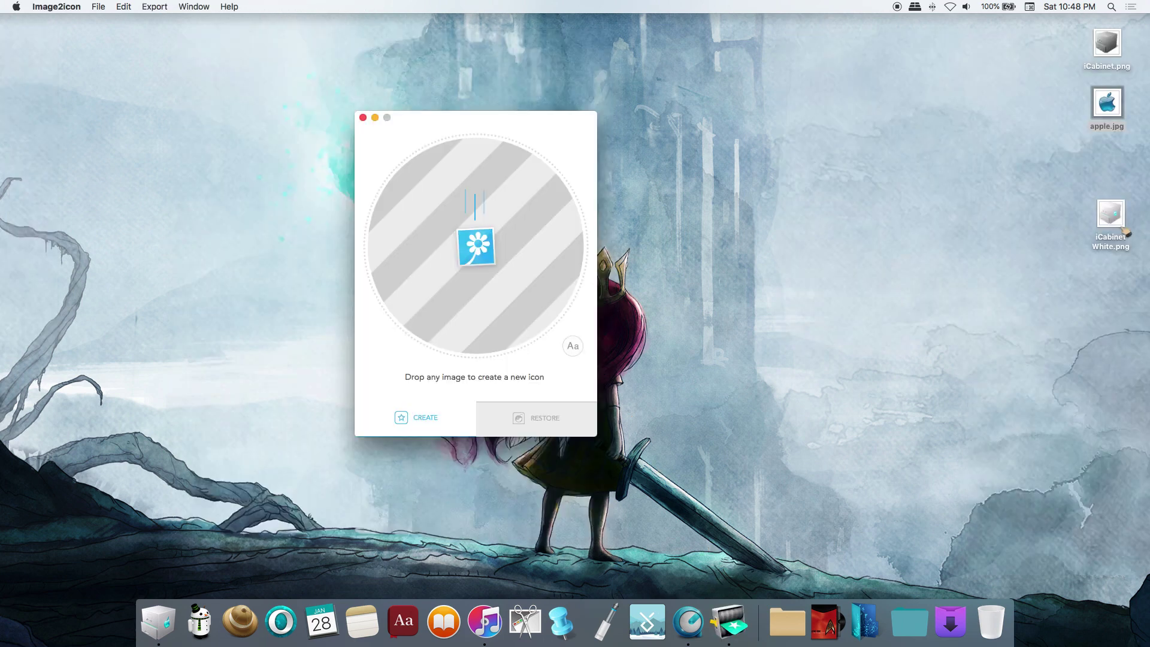
- Load iCabinet White.png from the desktop into Image2icon and export it as an ICNS file to the Desktop
drag(1110, 222, 555, 277)
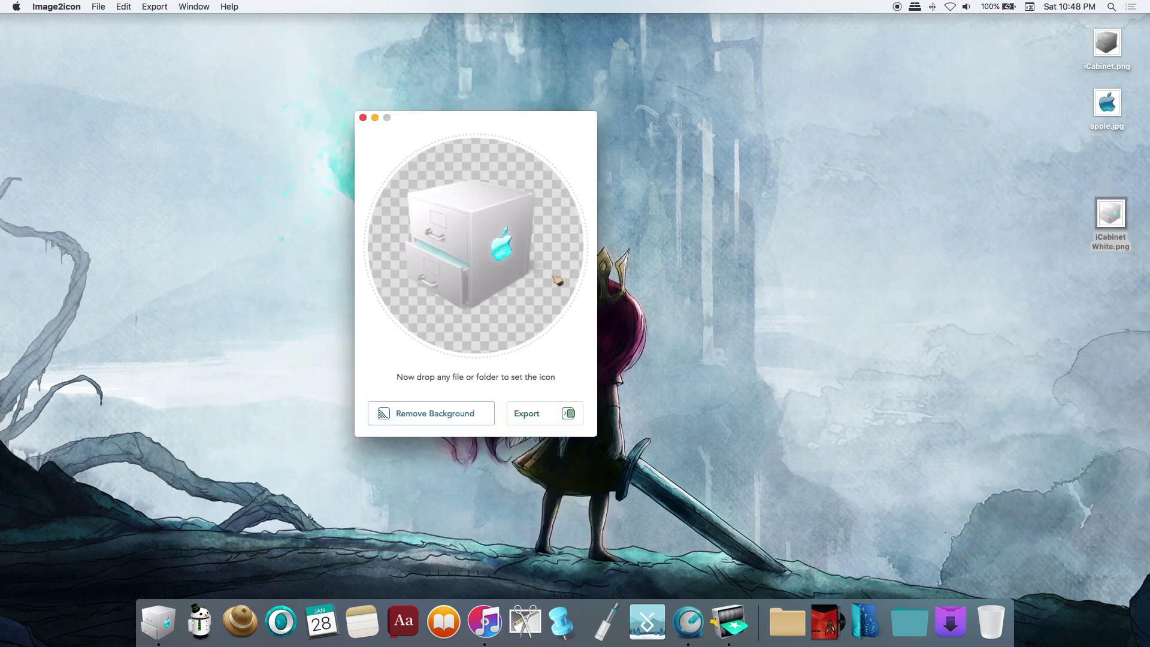
click(551, 413)
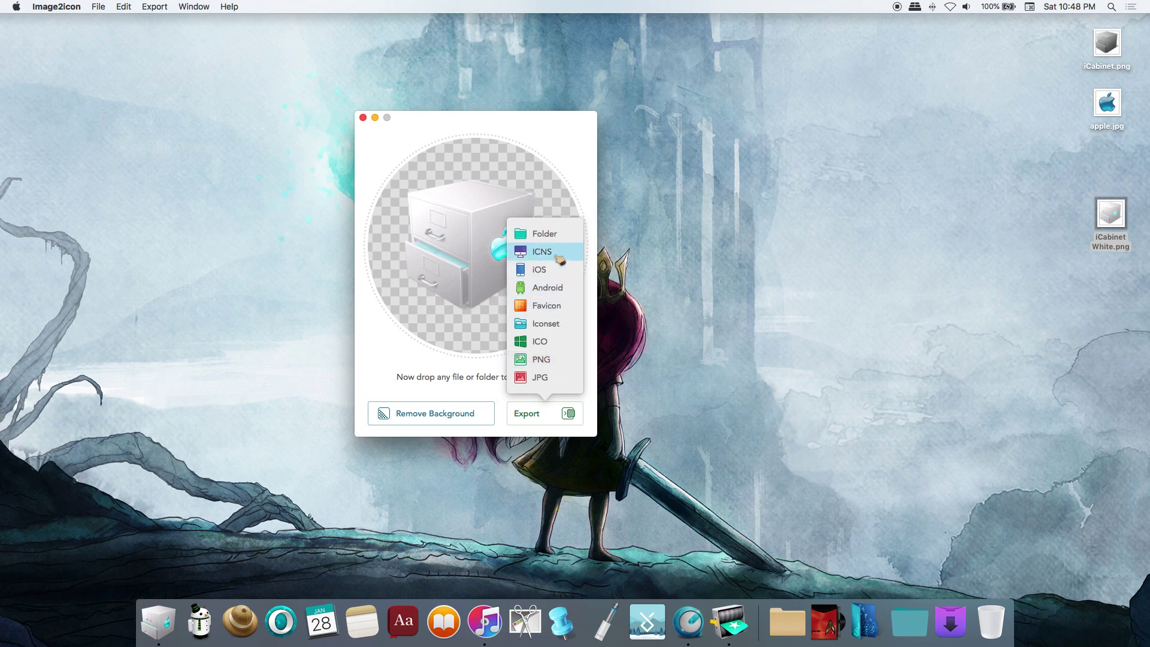
click(542, 251)
click(747, 427)
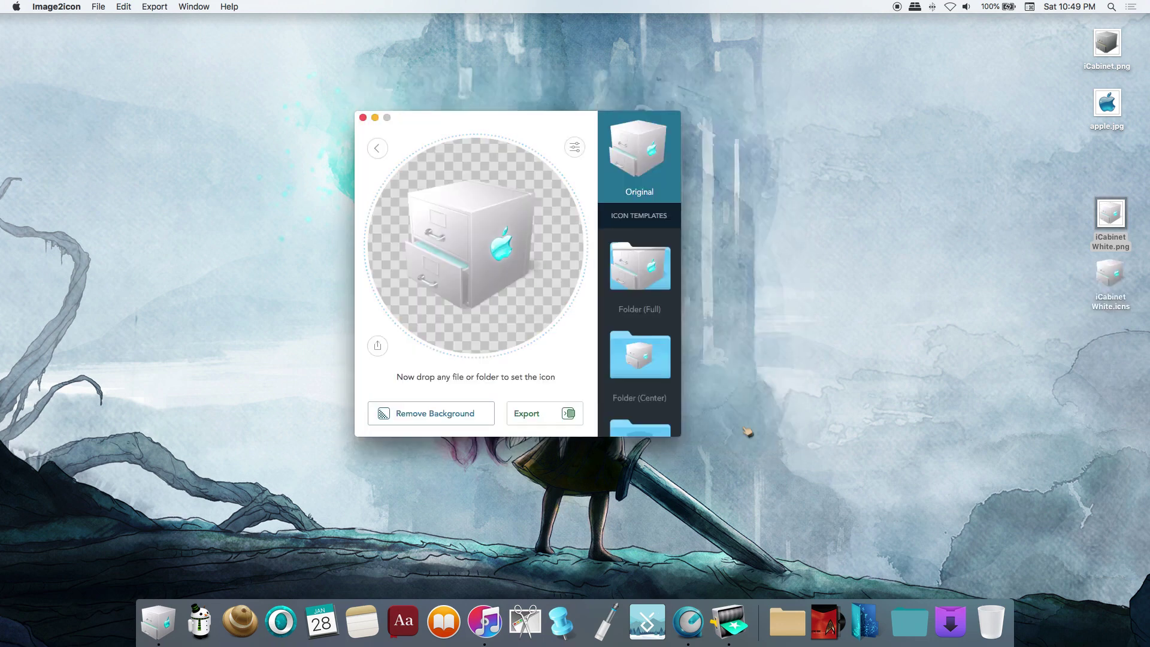
- Close the Image2icon window and move iCabinet White.icns to an open area beneath the wallpaper's glowing orb
click(363, 118)
drag(1111, 277, 364, 262)
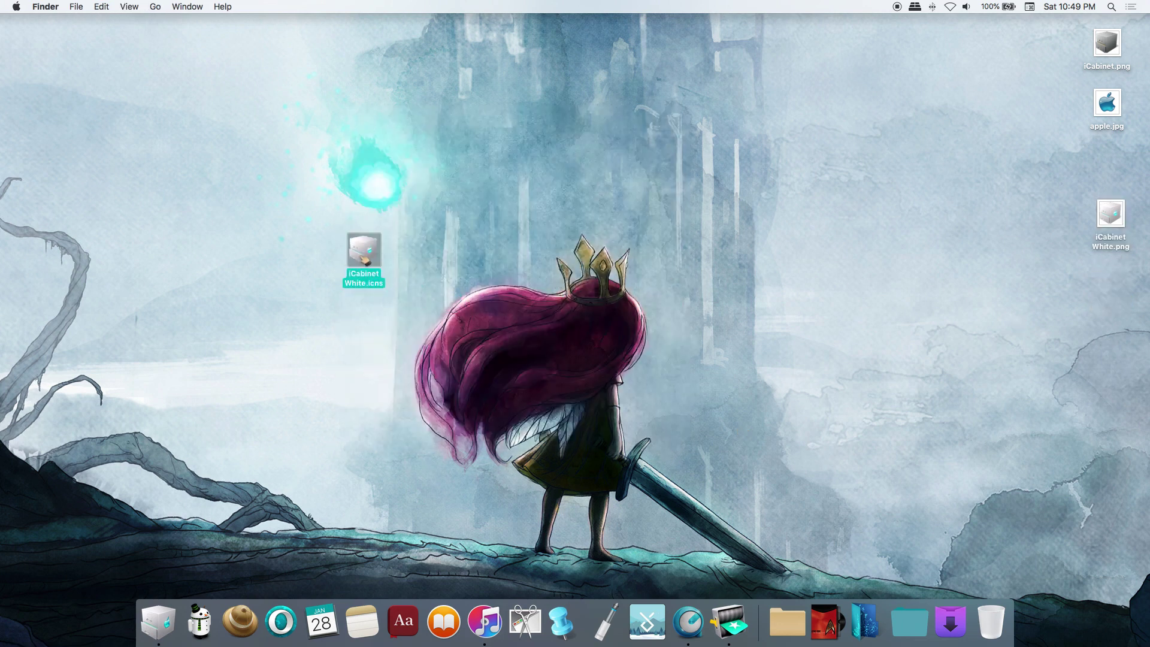
click(426, 264)
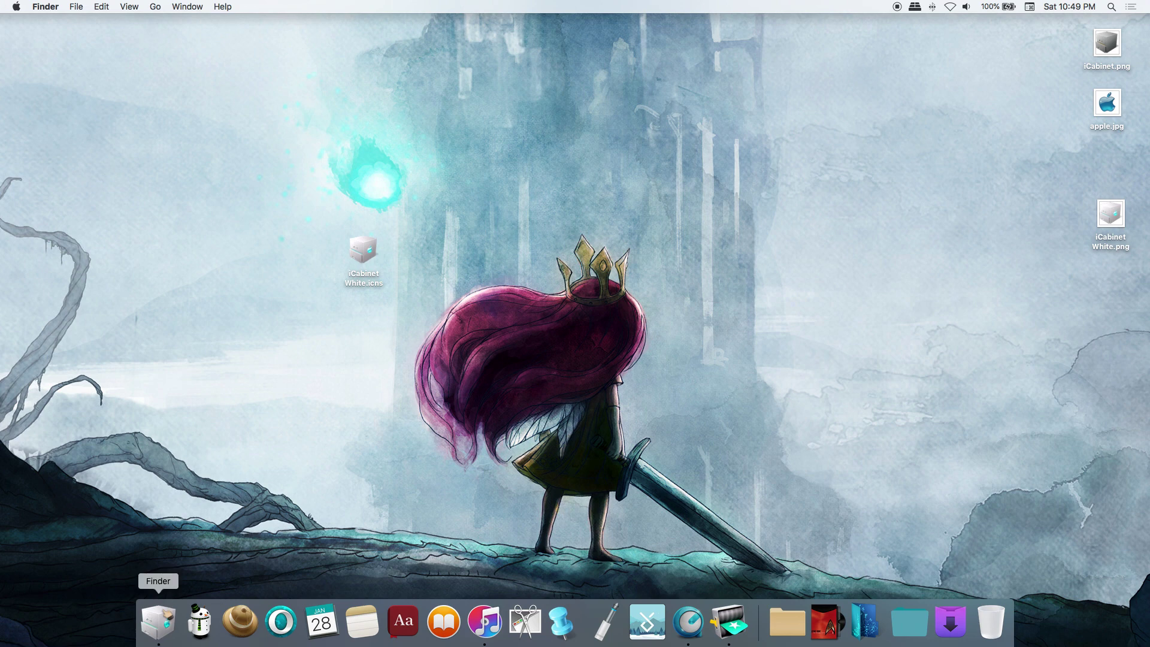
- Open the Downloads folder in Finder, reposition iCabinet White.icns inside it, and deselect the file
click(158, 623)
mouse_move(454, 207)
mouse_down()
mouse_move(424, 206)
mouse_move(431, 213)
mouse_up()
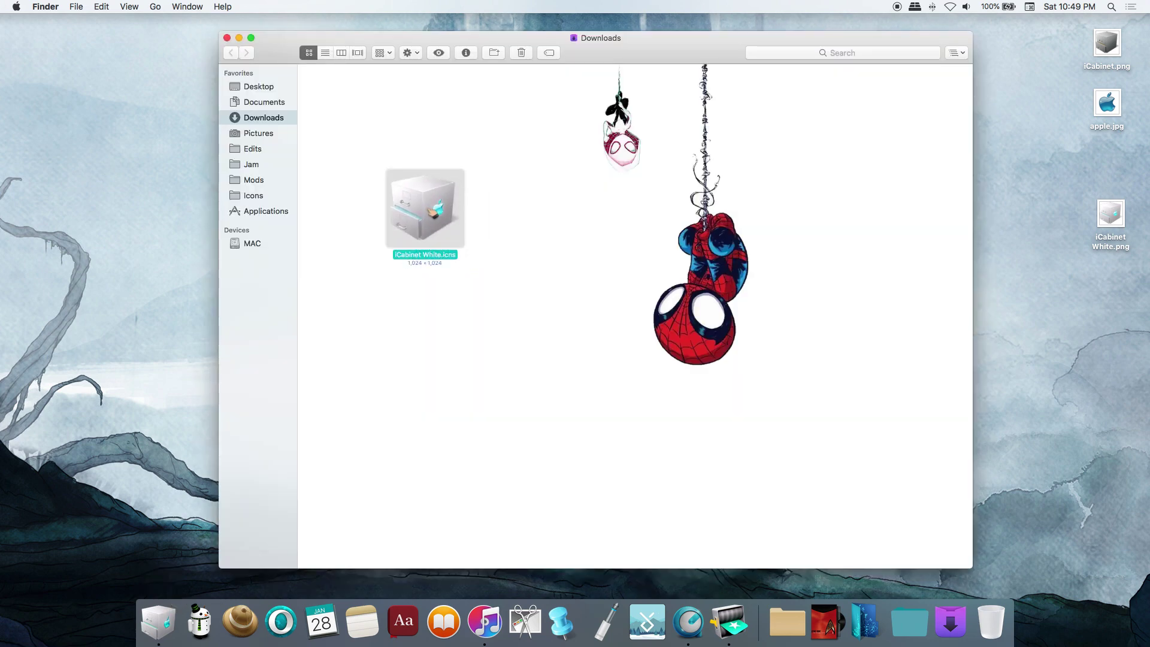
click(536, 222)
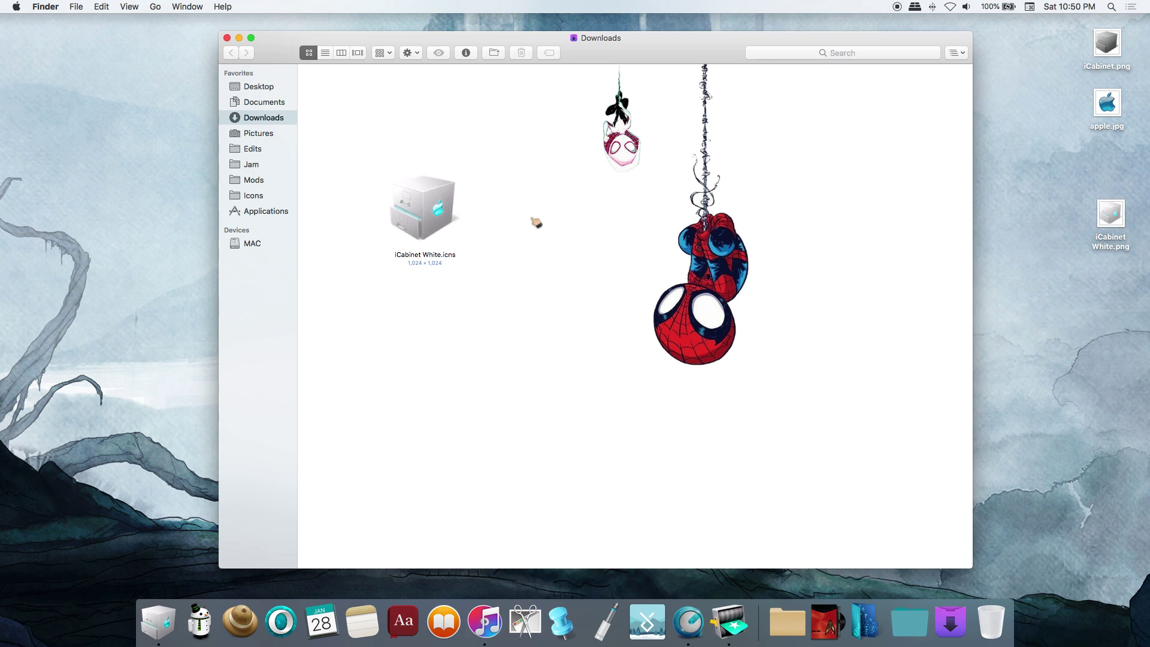